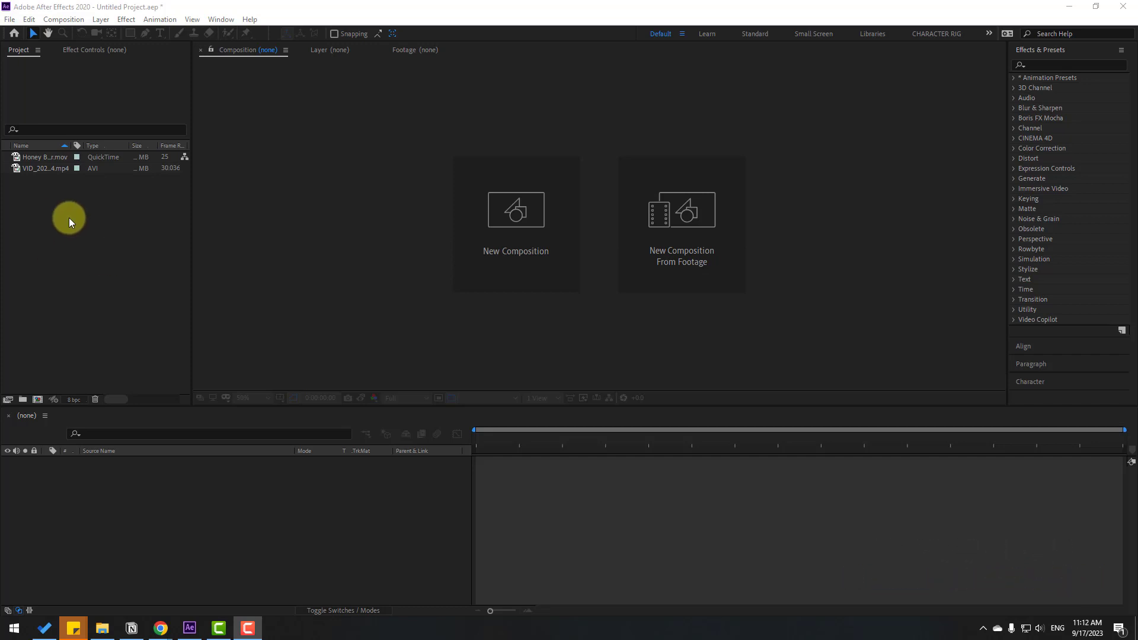
Create a composition from VID_20230830_141044.mp4 and add Honey Bee Sits On Flower.mov above the video layer.
left_click(47, 169)
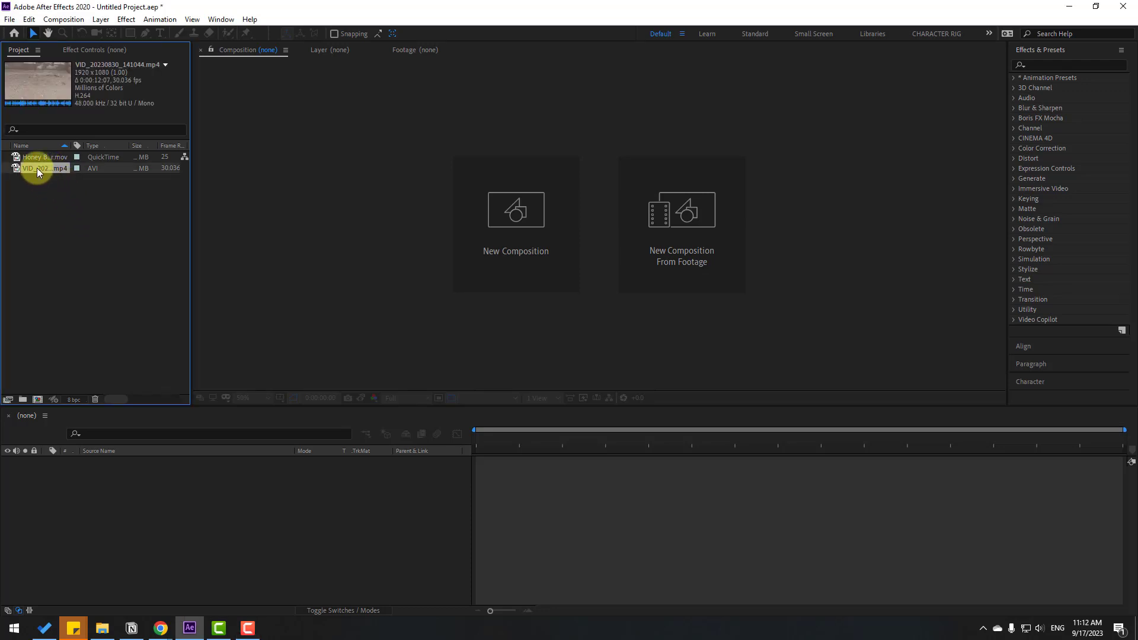
left_click_drag(37, 169, 38, 398)
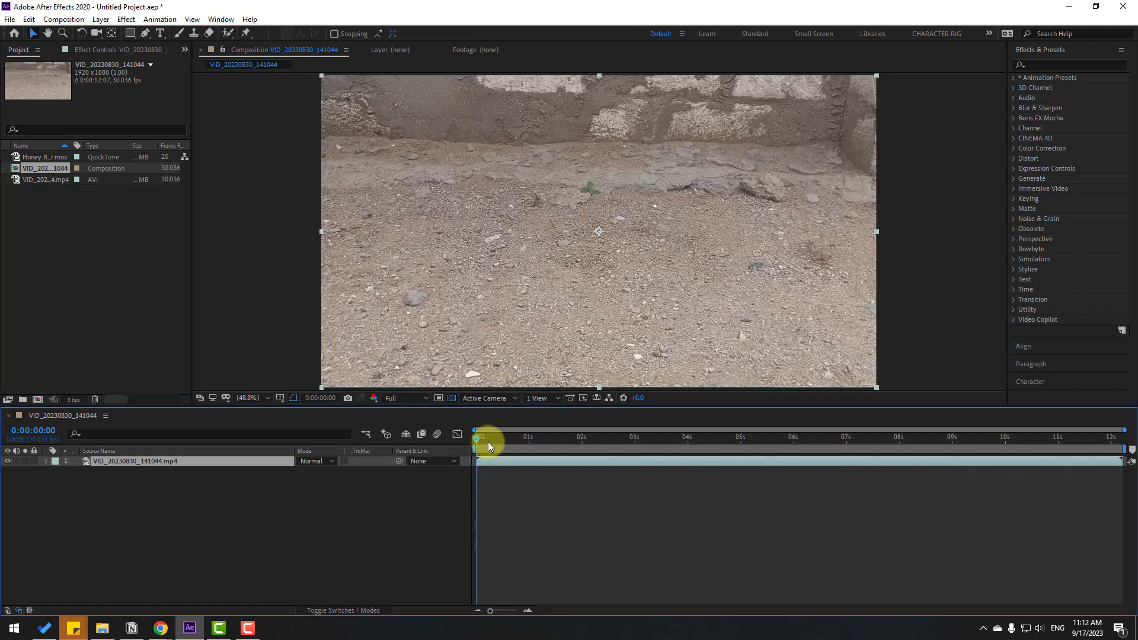
left_click(65, 202)
left_click(40, 159)
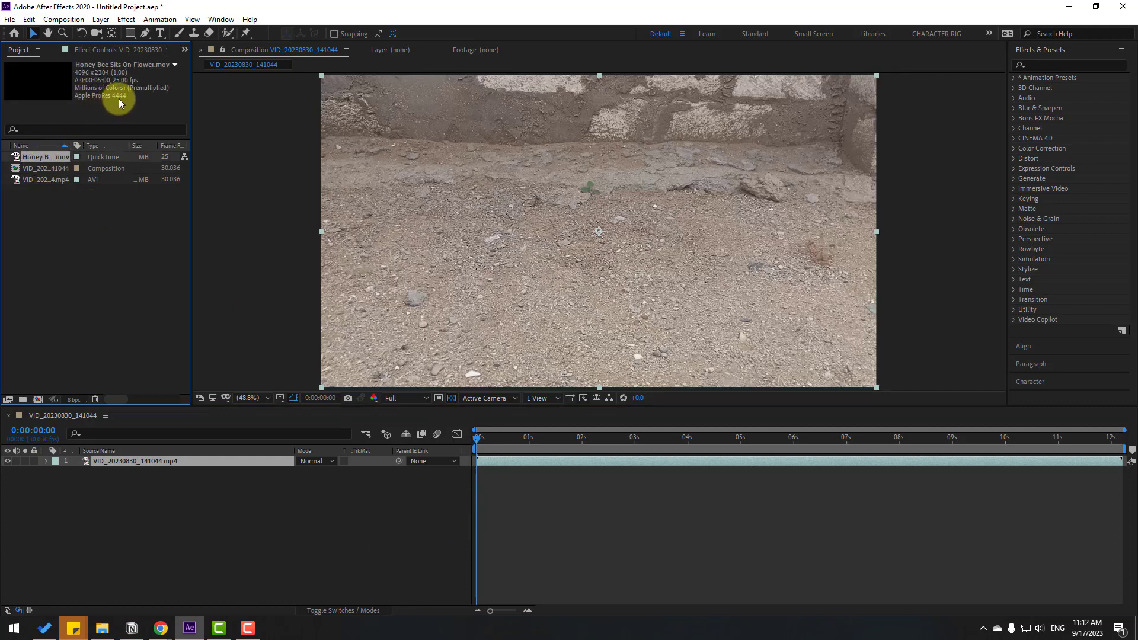
left_click_drag(36, 157, 116, 461)
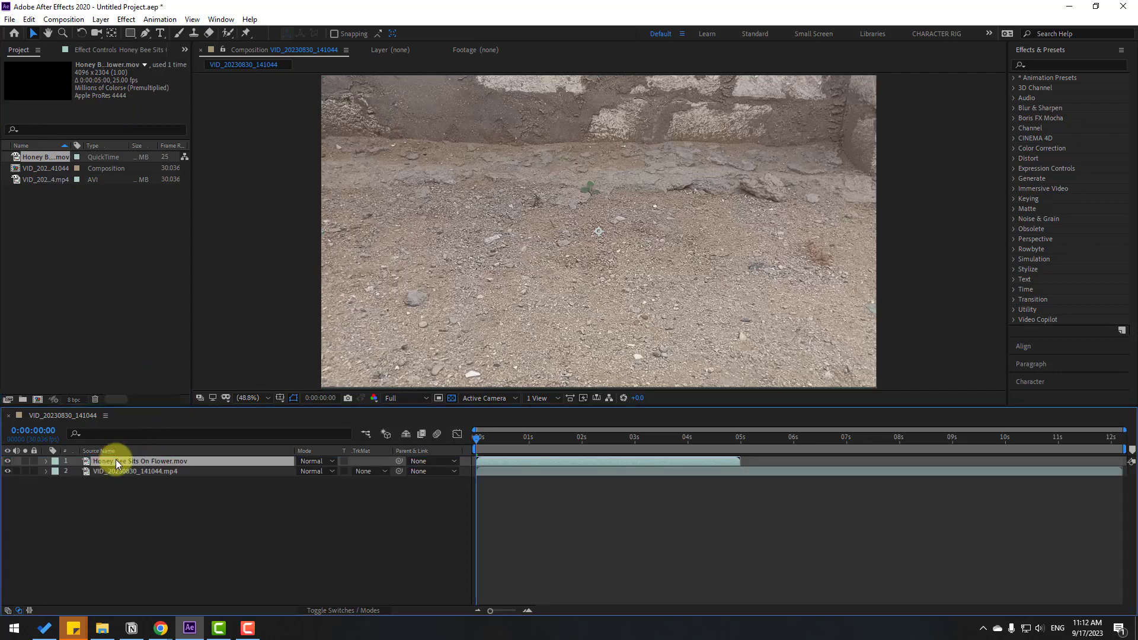
End the work area where the honey bee clip ends, at about 5 seconds, and trim the composition to it.
left_click_drag(474, 440, 620, 438)
left_click_drag(1124, 449, 743, 484)
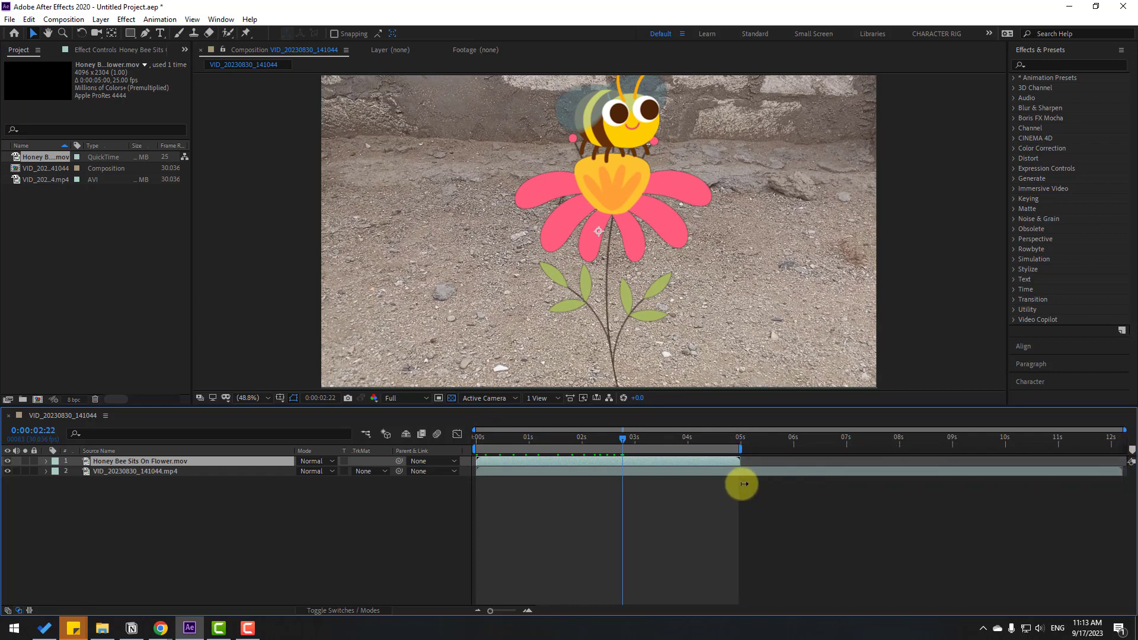
right_click(717, 447)
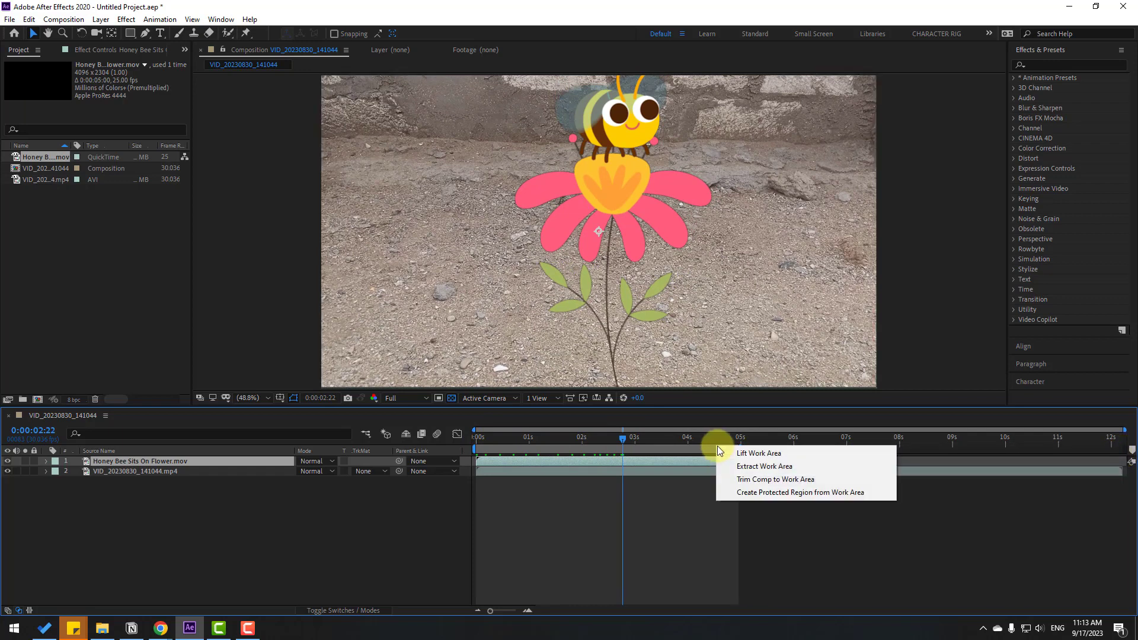
left_click(804, 484)
left_click_drag(862, 441, 453, 458)
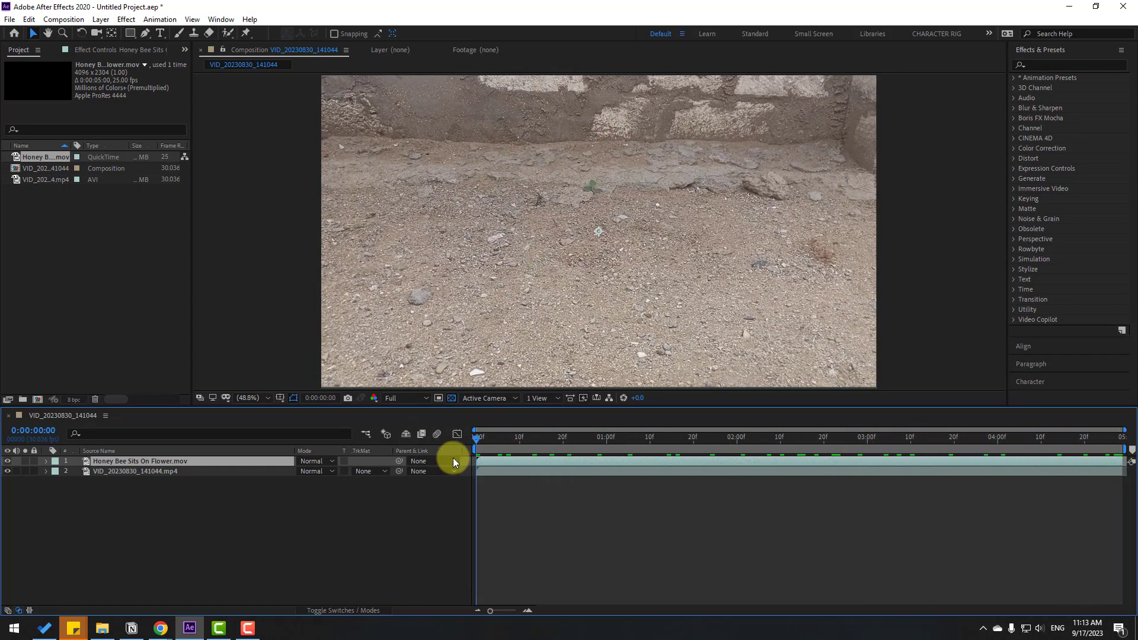
left_click(120, 546)
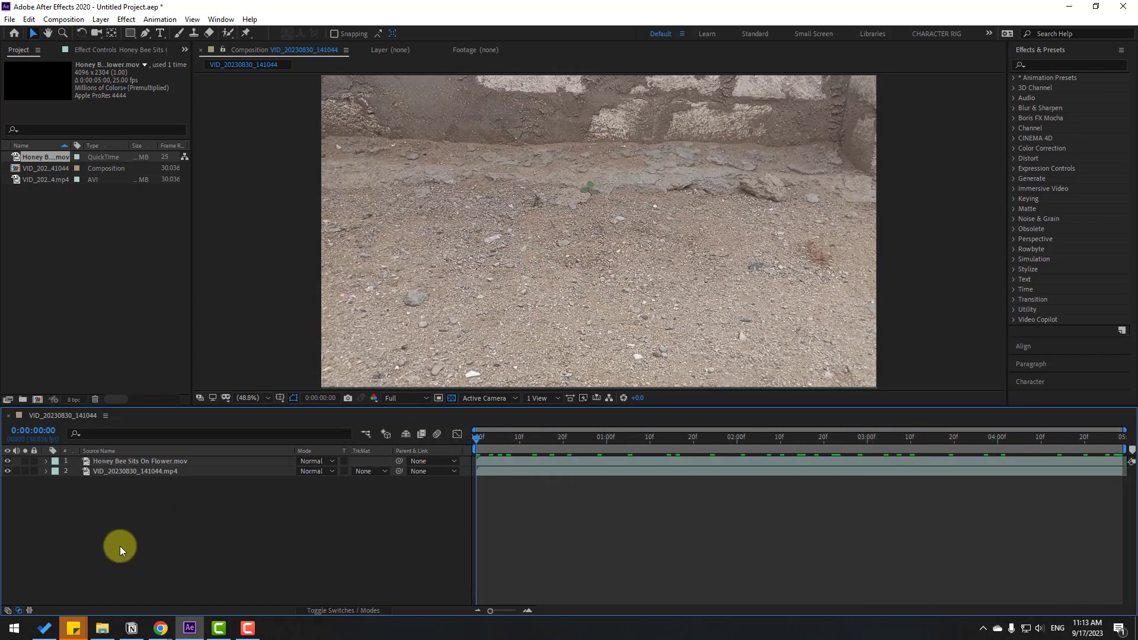
Apply the 3D Camera Tracker effect to the VID_20230830_141044.mp4 layer.
left_click(105, 472)
left_click(105, 472)
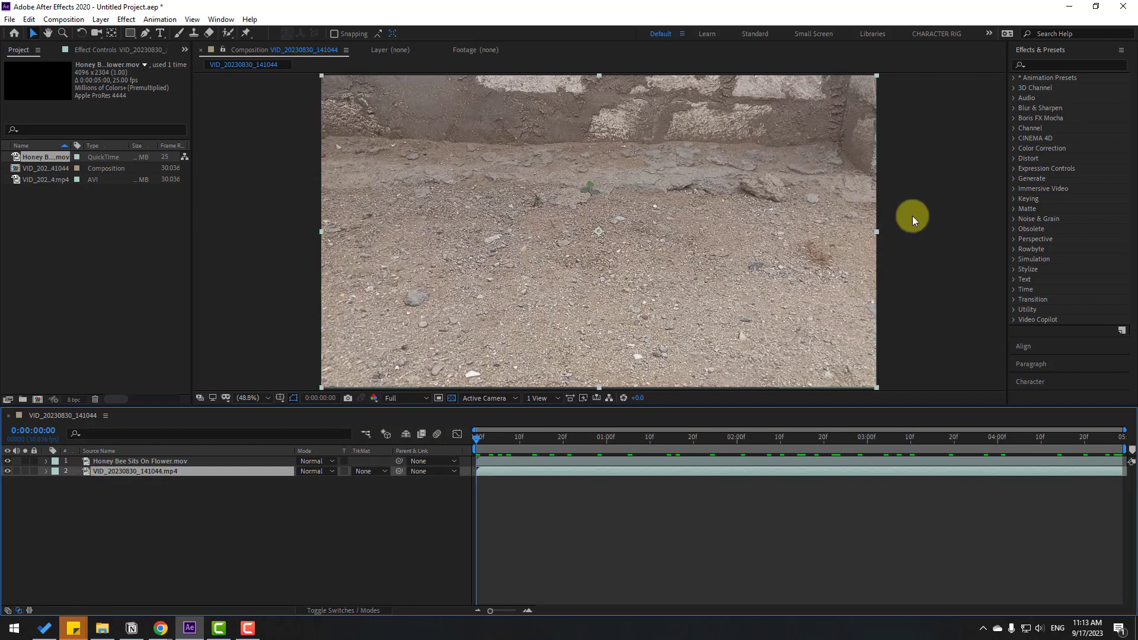
left_click(1044, 65)
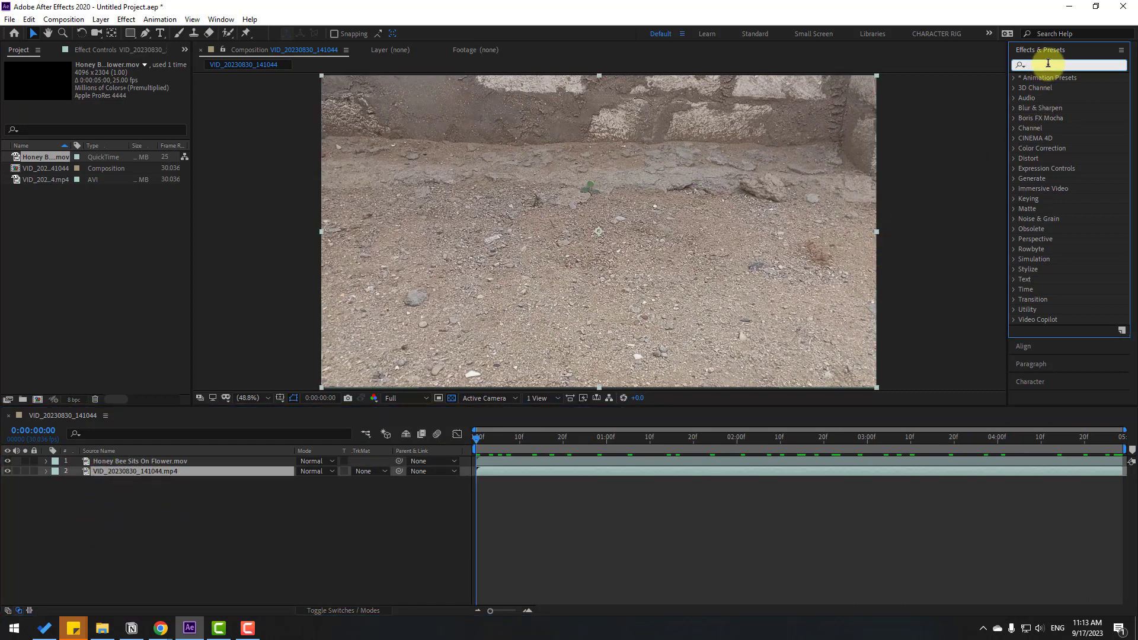
type("ca")
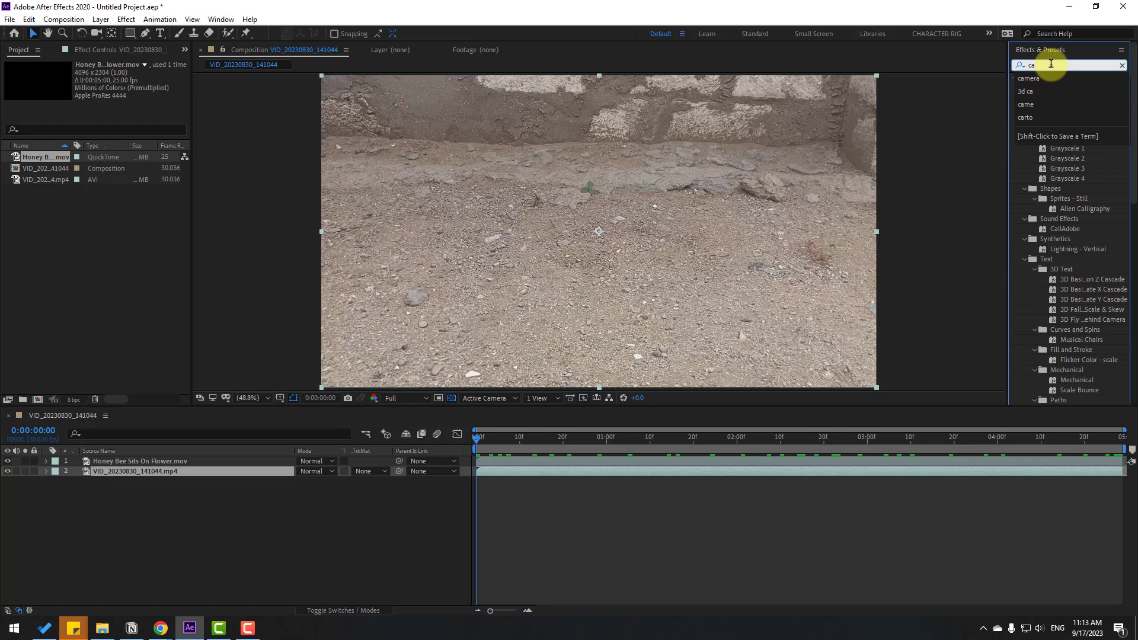
left_click(1046, 77)
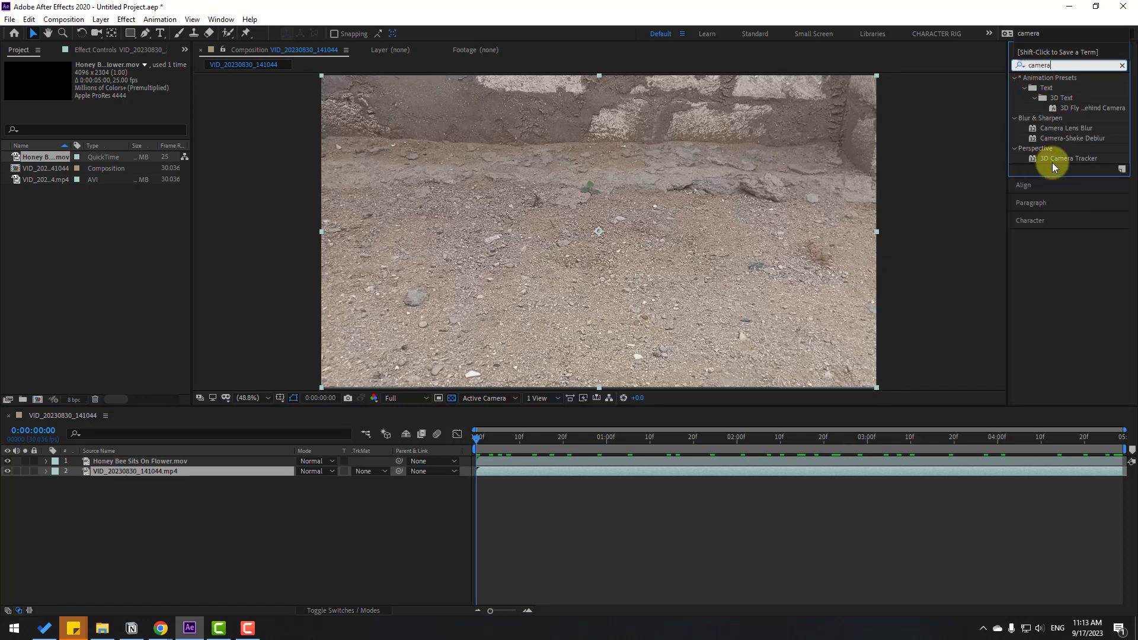
left_click_drag(1061, 159, 97, 471)
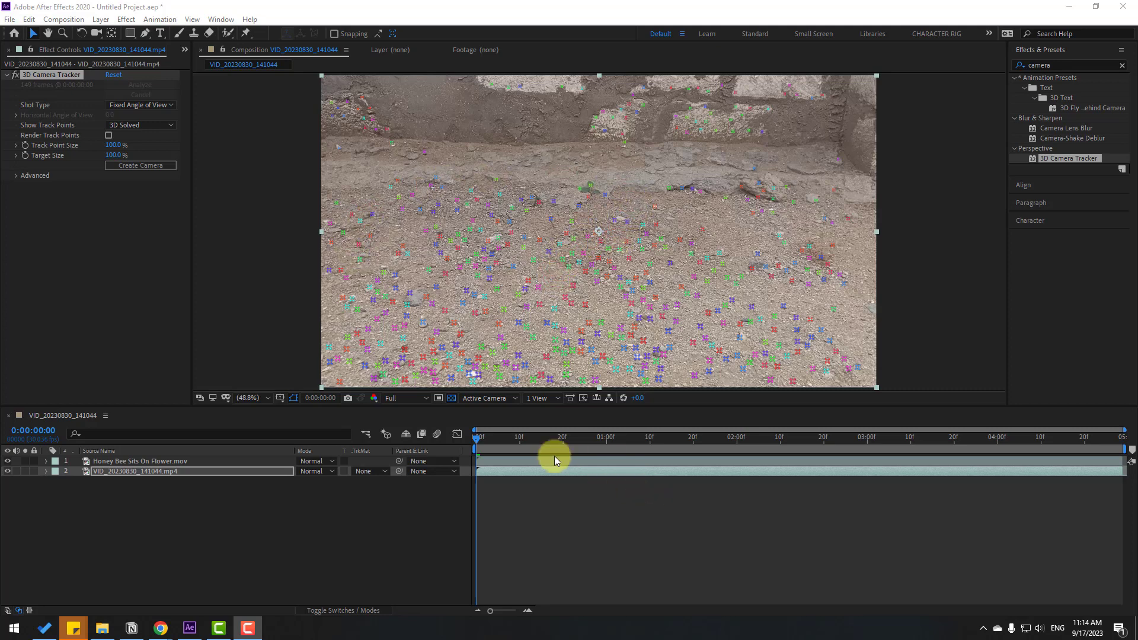
Preview the track points, create a solid and camera from the ground points near the frame's centre, and check the tracking.
left_click(494, 449)
key("space")
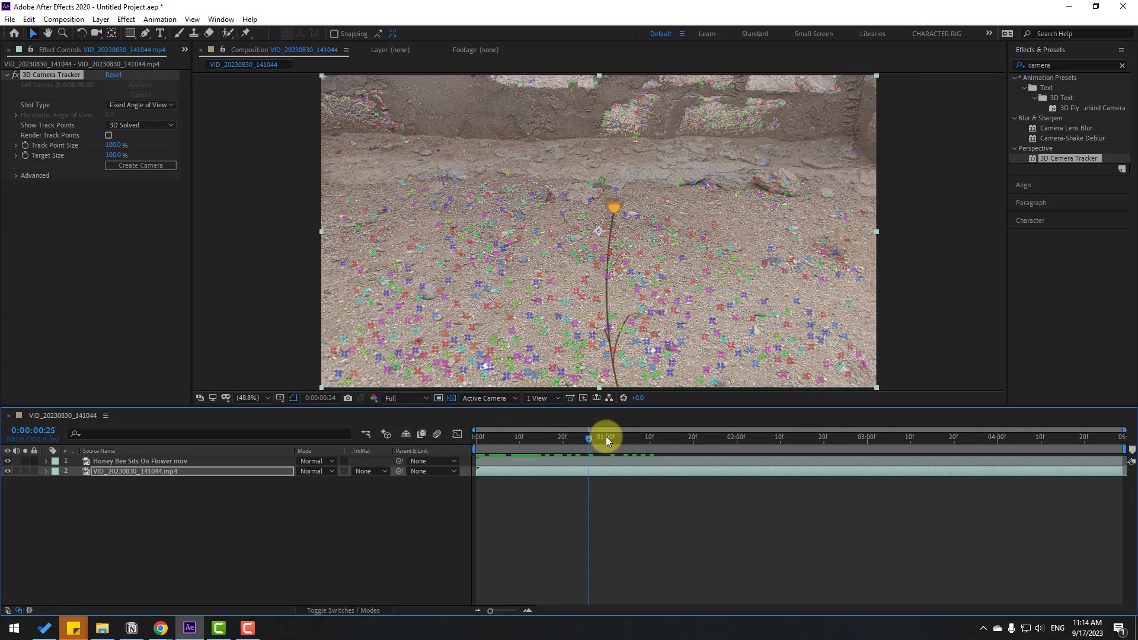
key("space")
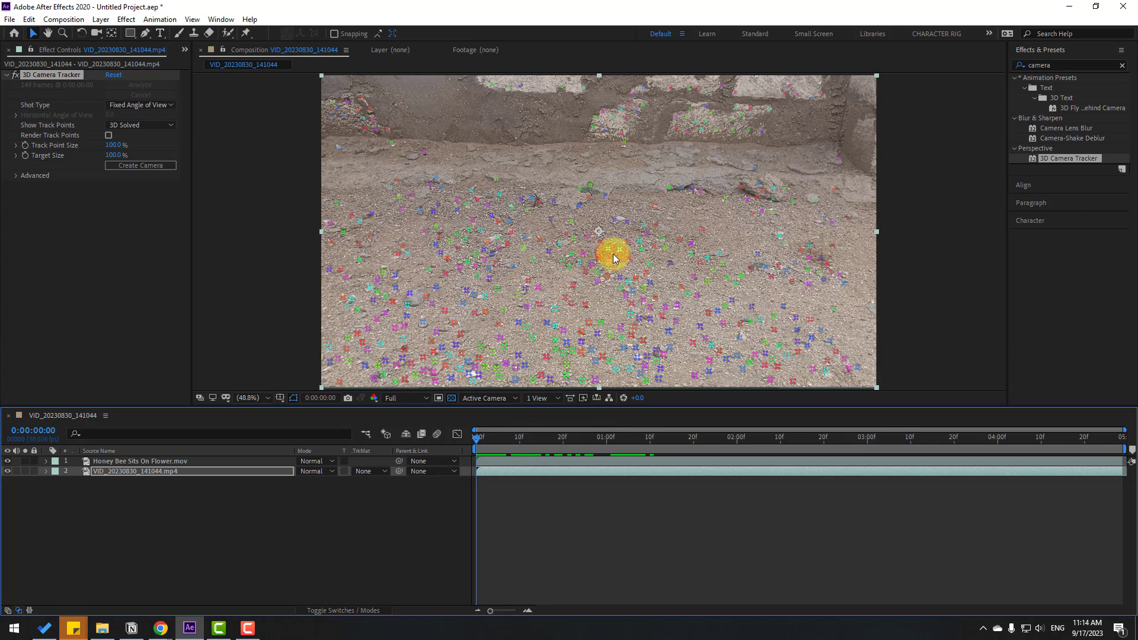
left_click(613, 252)
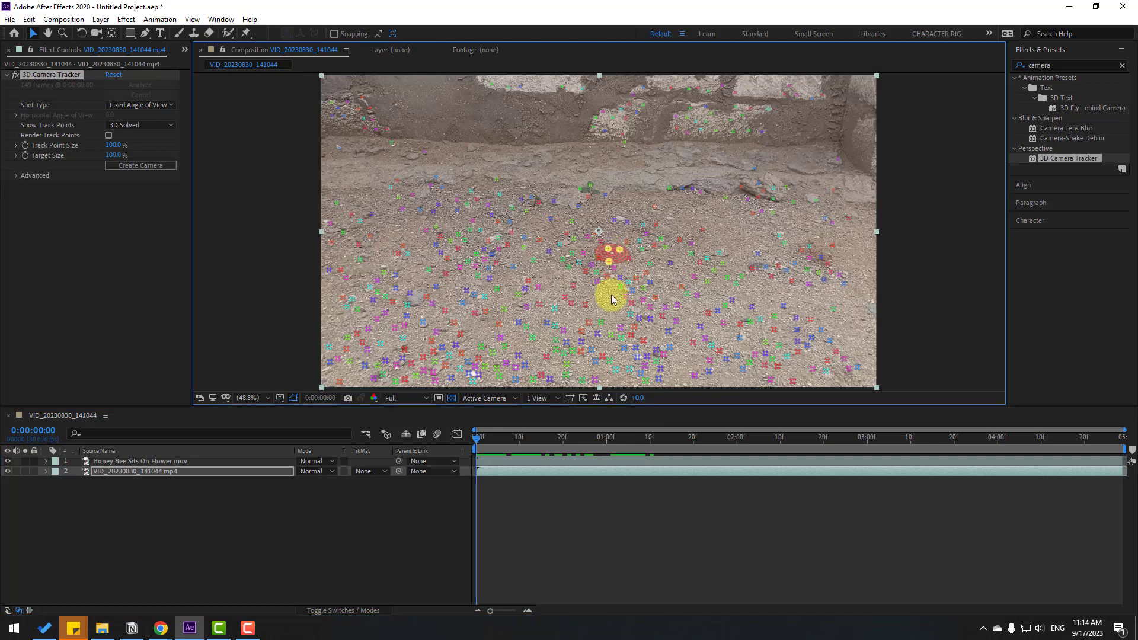
right_click(612, 252)
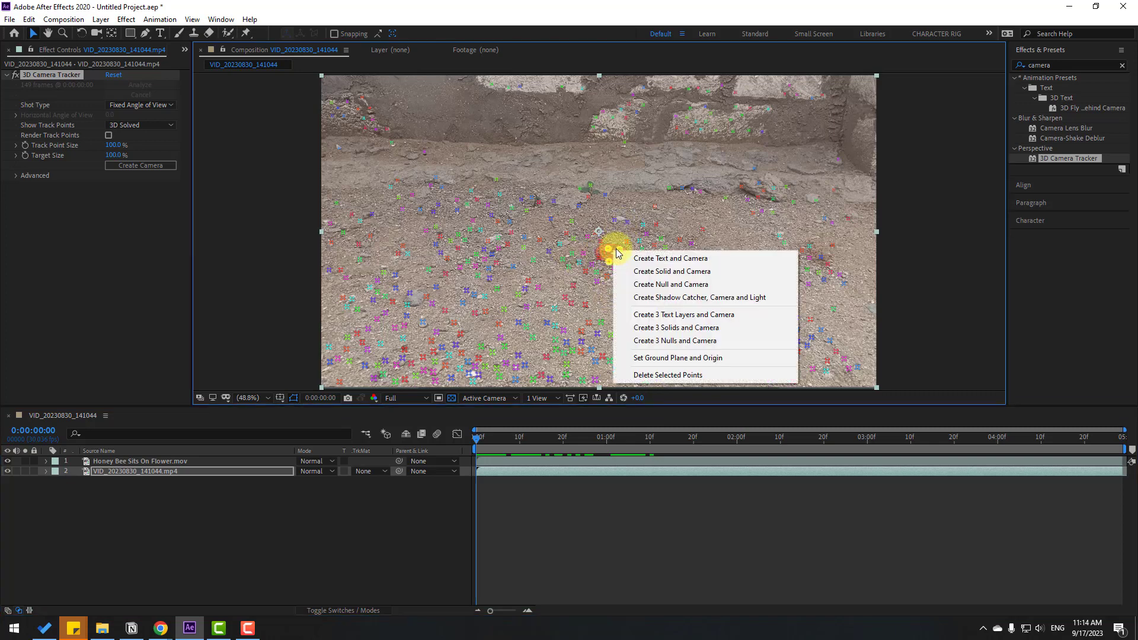
left_click(709, 272)
left_click(266, 546)
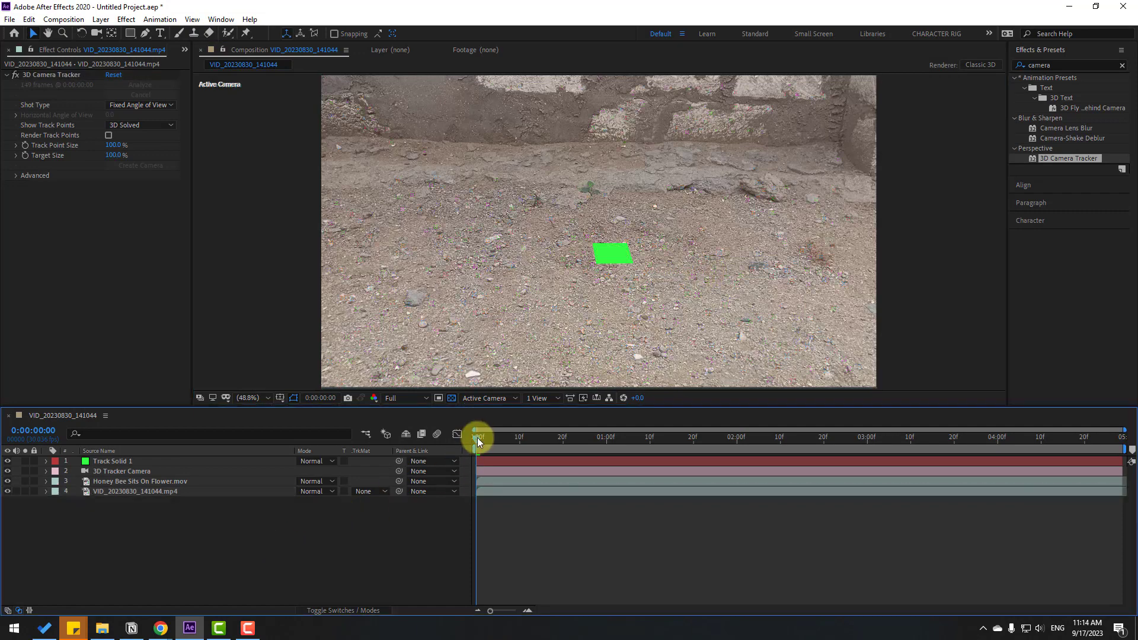
left_click_drag(477, 438, 628, 427)
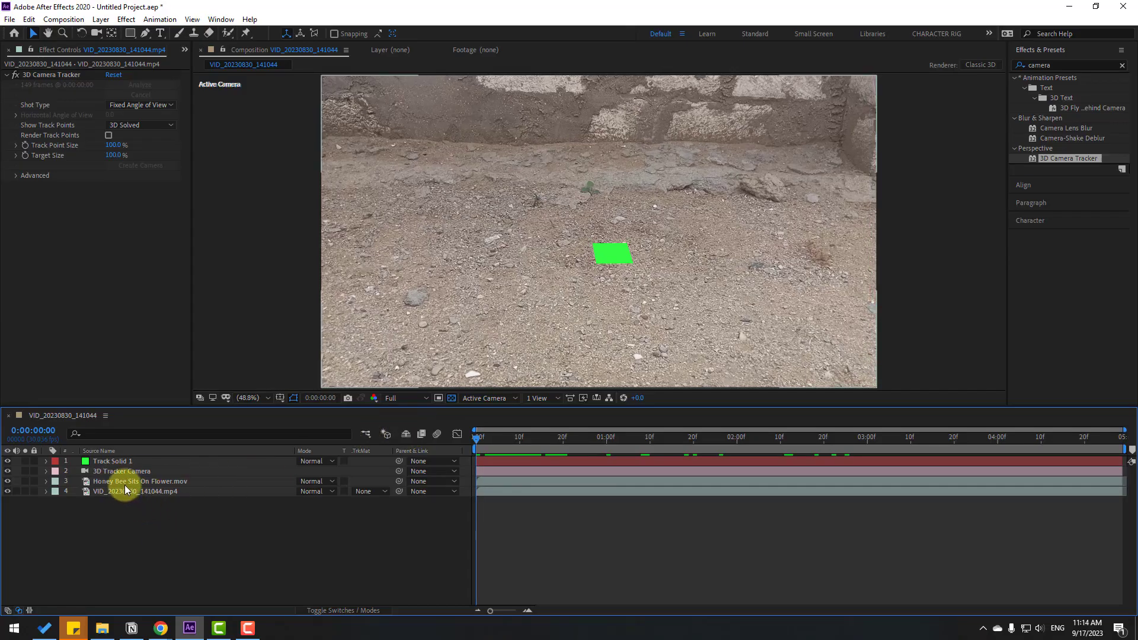
Make the Honey Bee Sits On Flower.mov layer a 3D layer.
left_click(123, 481)
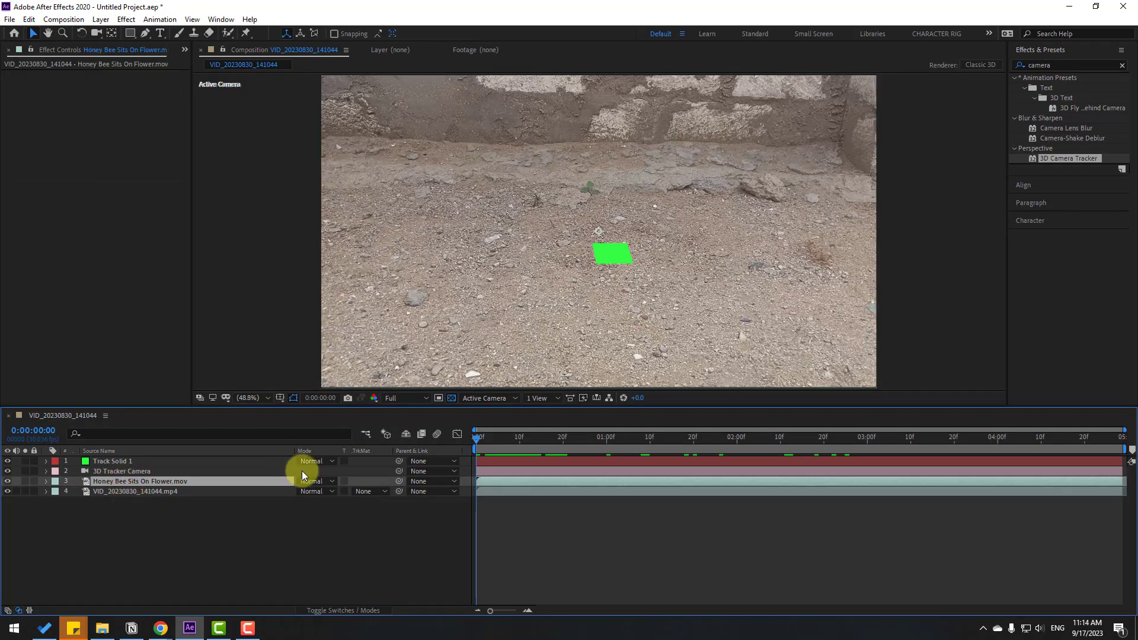
left_click(331, 611)
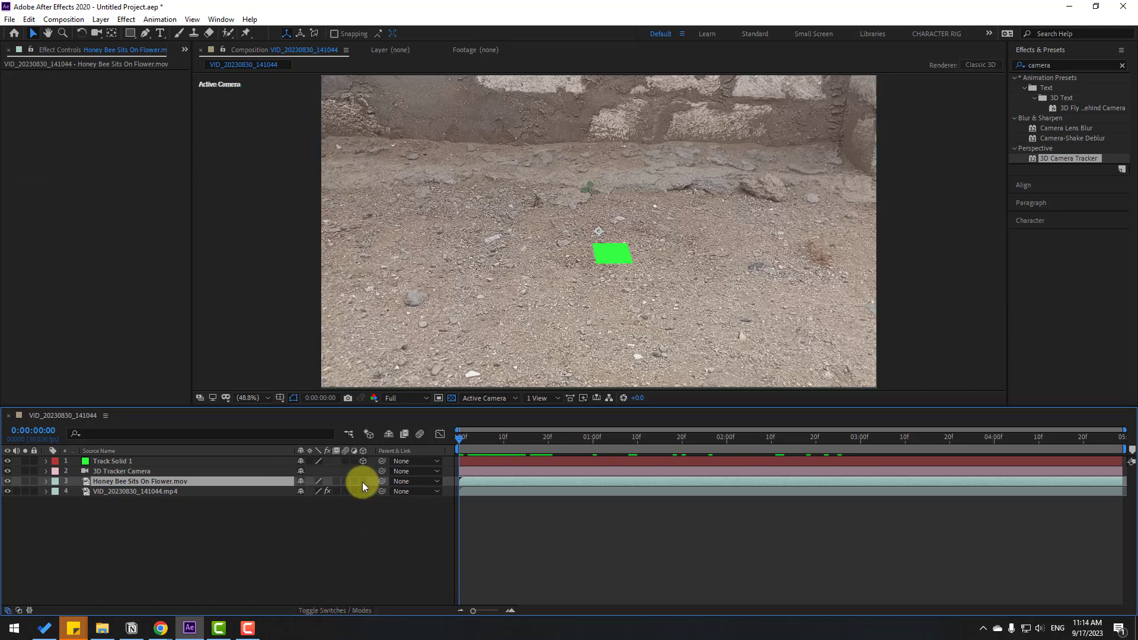
left_click(362, 482)
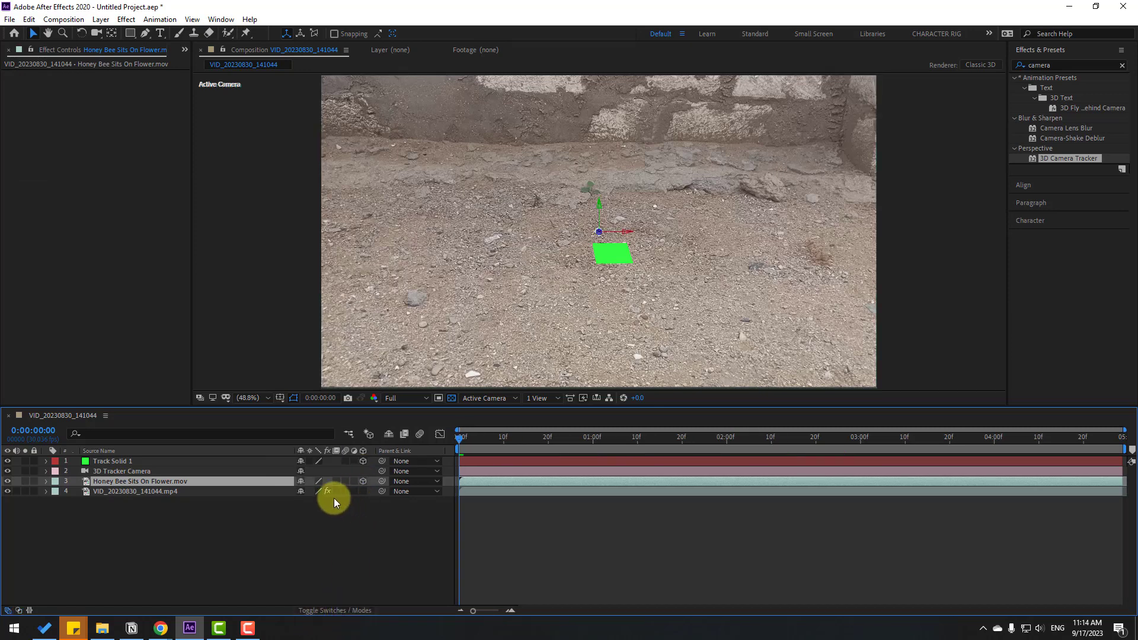
Hide Track Solid 1 and copy its position values to the Honey Bee Sits On Flower.mov layer.
left_click(112, 461)
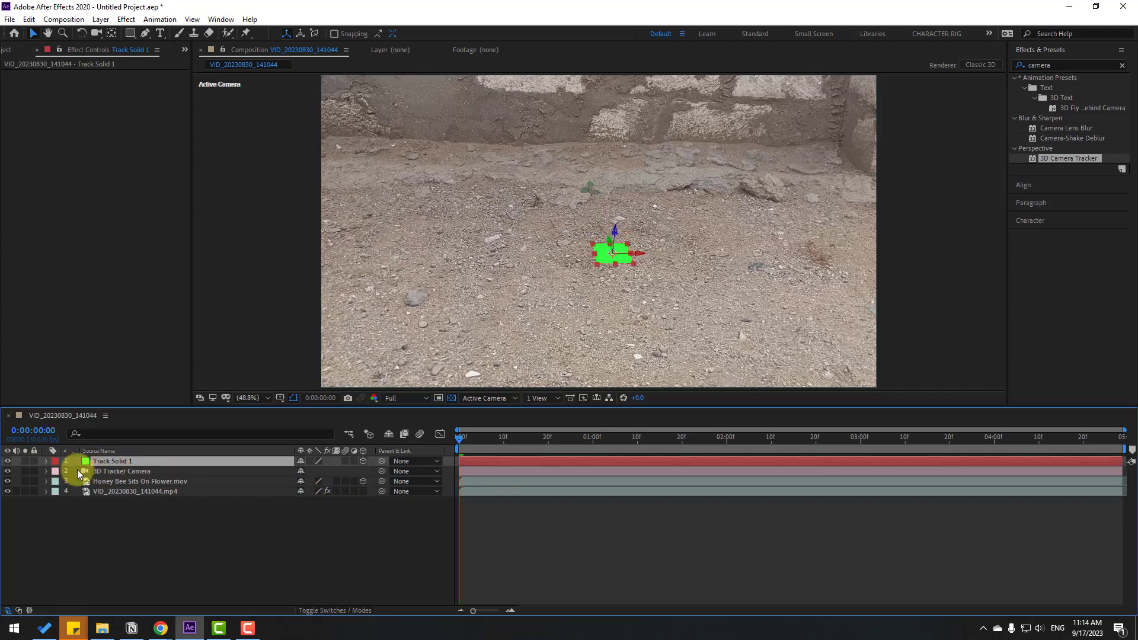
left_click(7, 462)
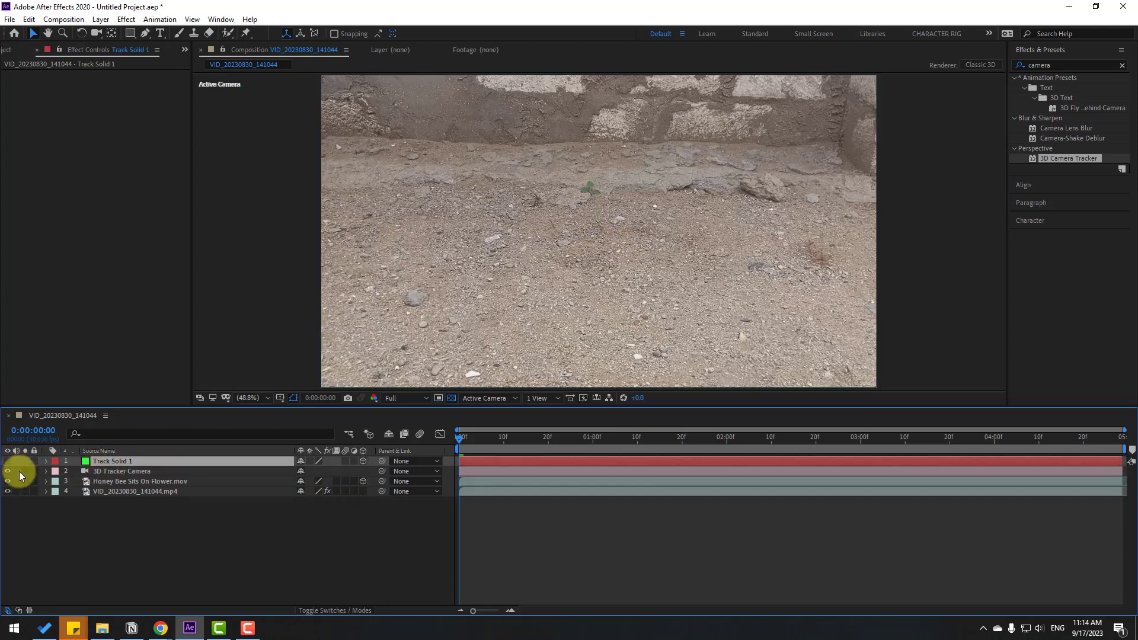
key("p")
left_click(99, 473)
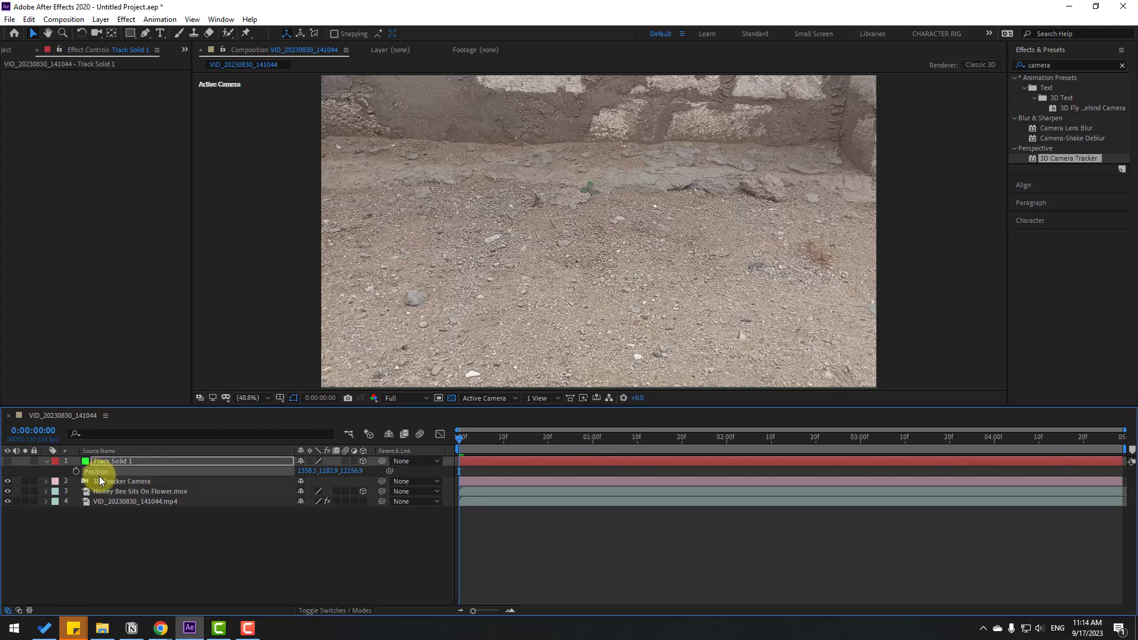
left_click(111, 491)
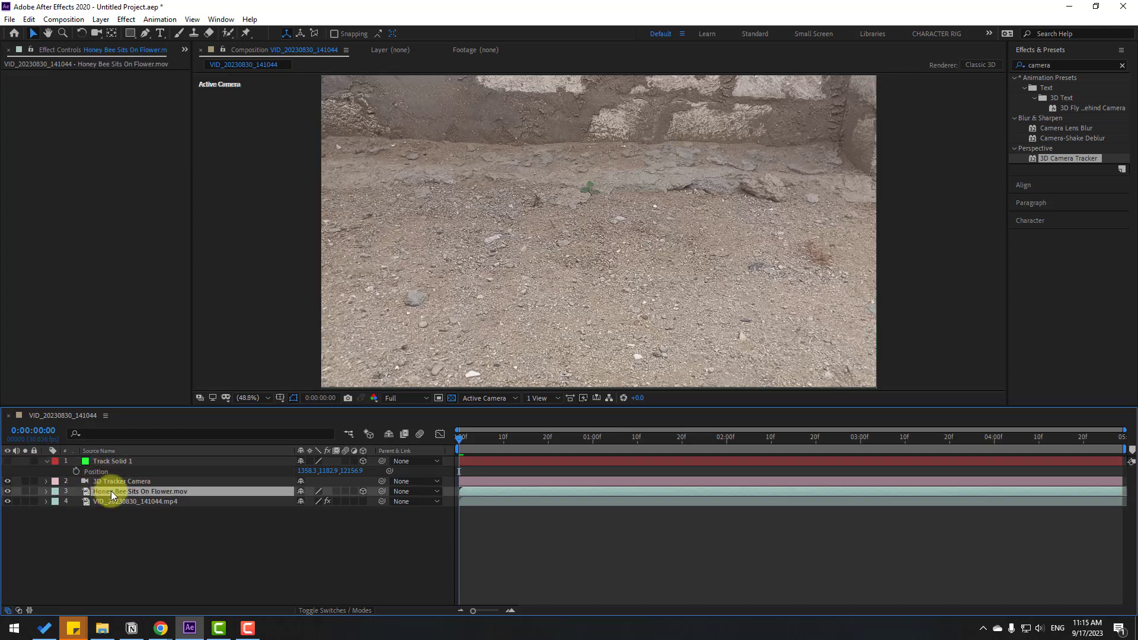
key("p")
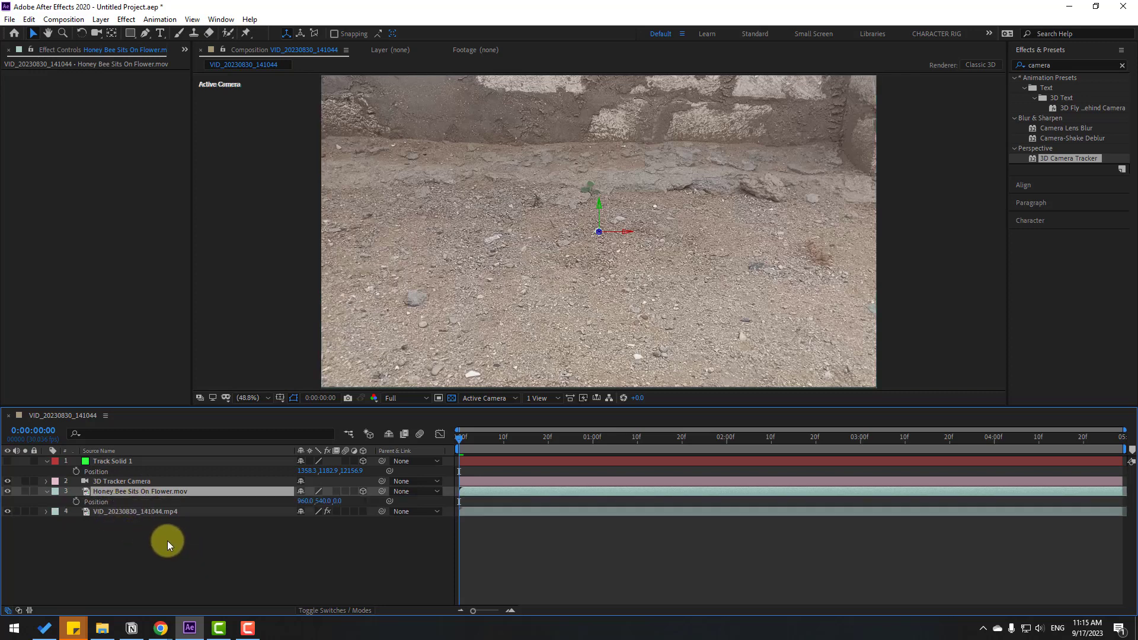
left_click(105, 503)
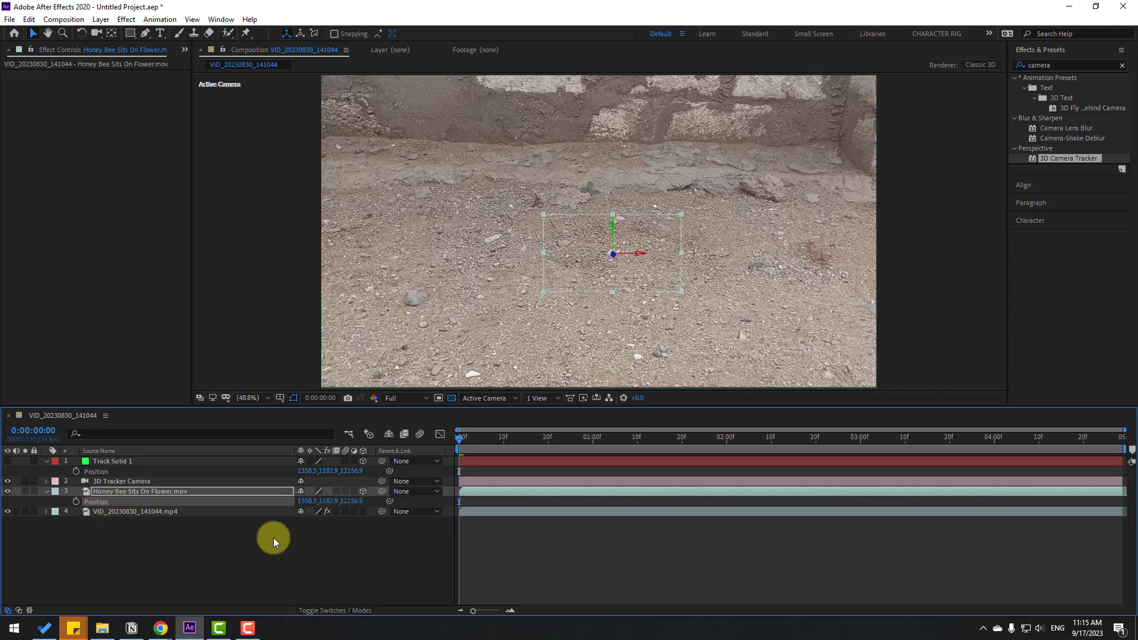
Scale the Honey Bee Sits On Flower.mov layer to 427%, move it up and slightly left over the ground, and preview it.
left_click_drag(469, 440, 673, 439)
left_click(357, 546)
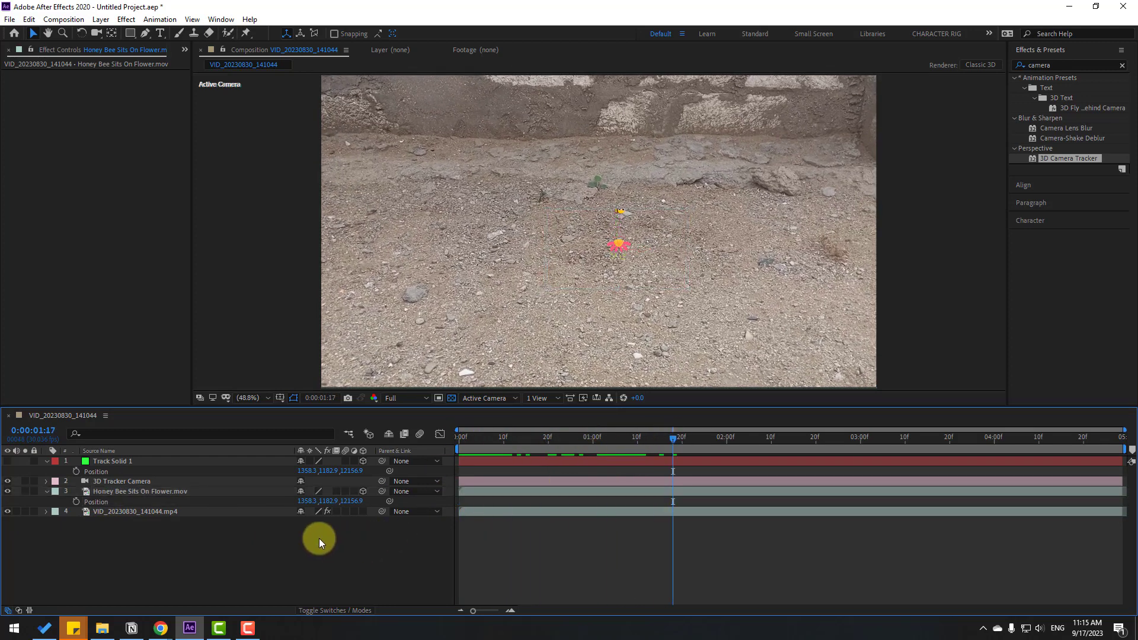
left_click(123, 494)
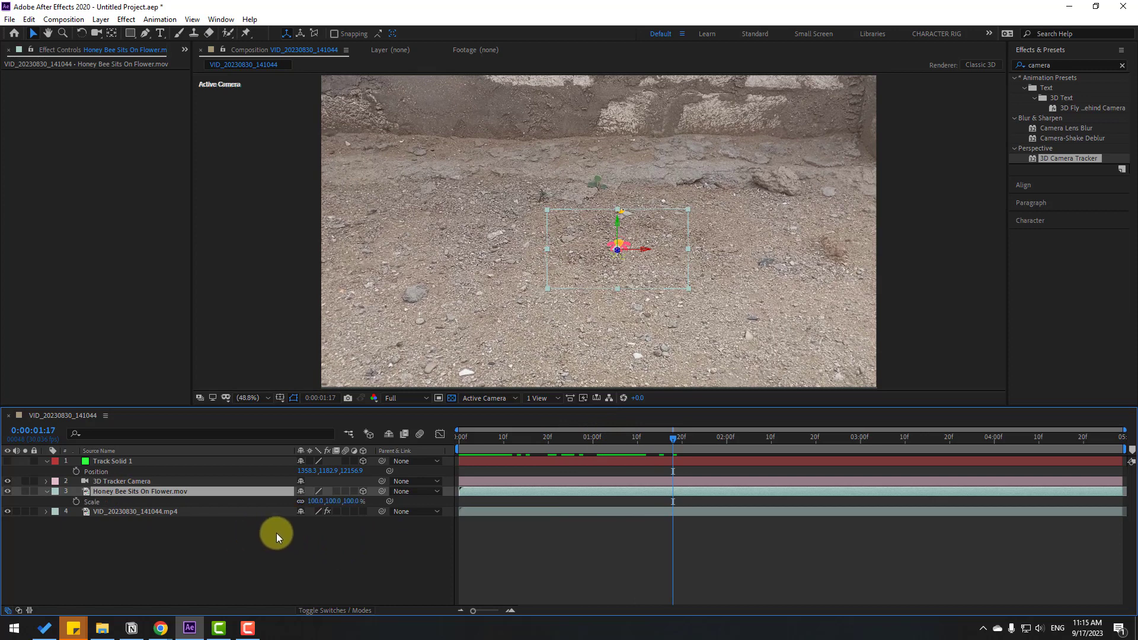
left_click_drag(311, 505, 617, 211)
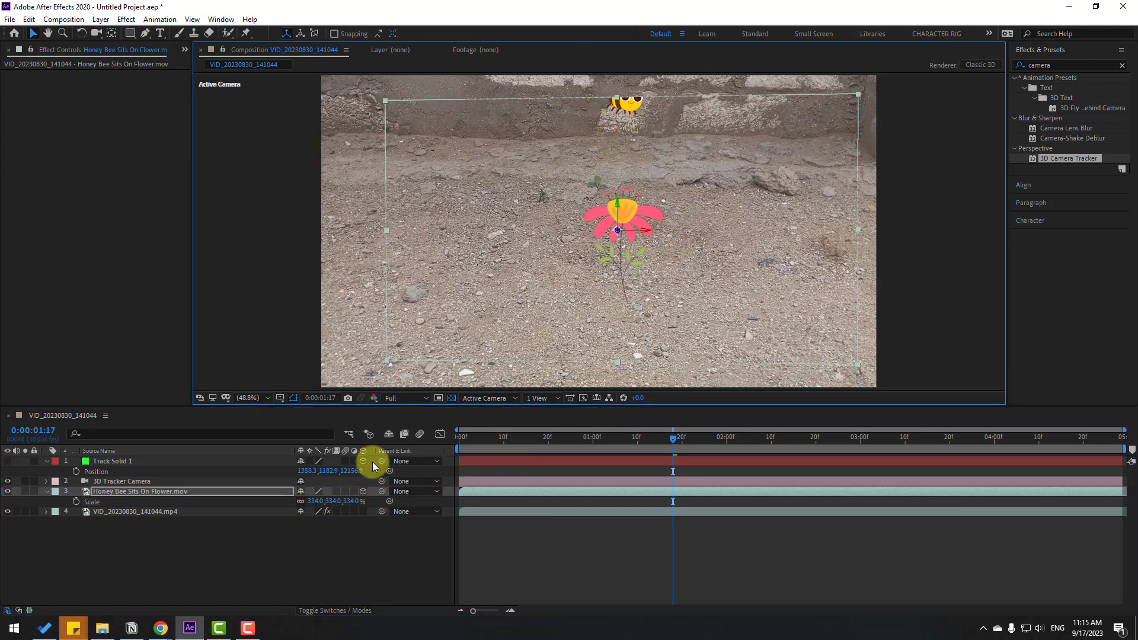
left_click_drag(321, 508, 606, 196)
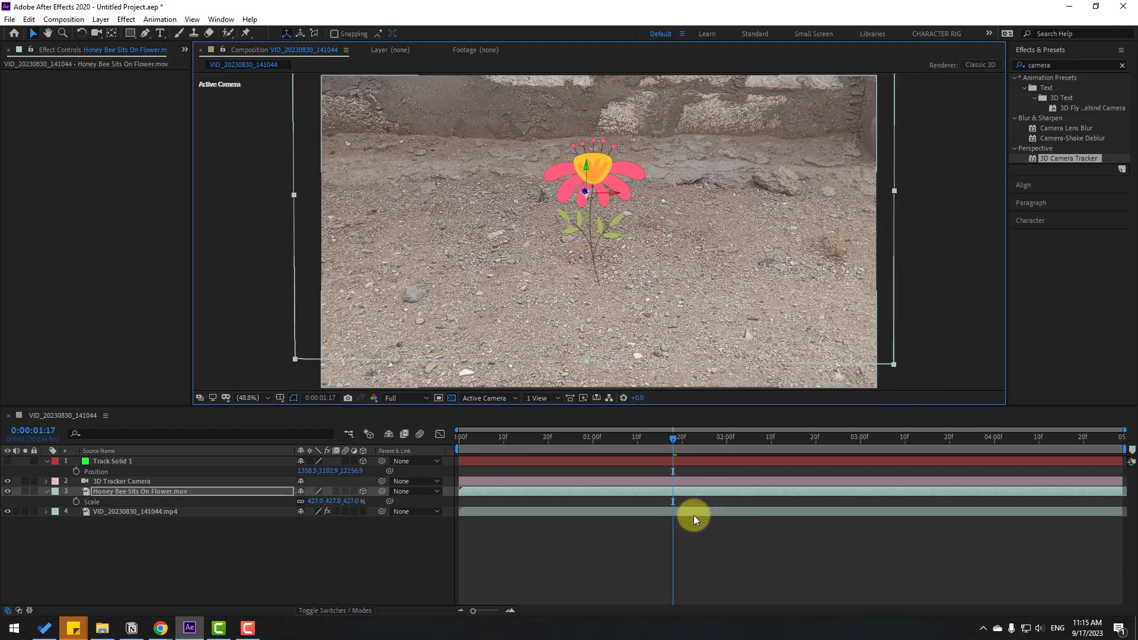
left_click(566, 568)
key("space")
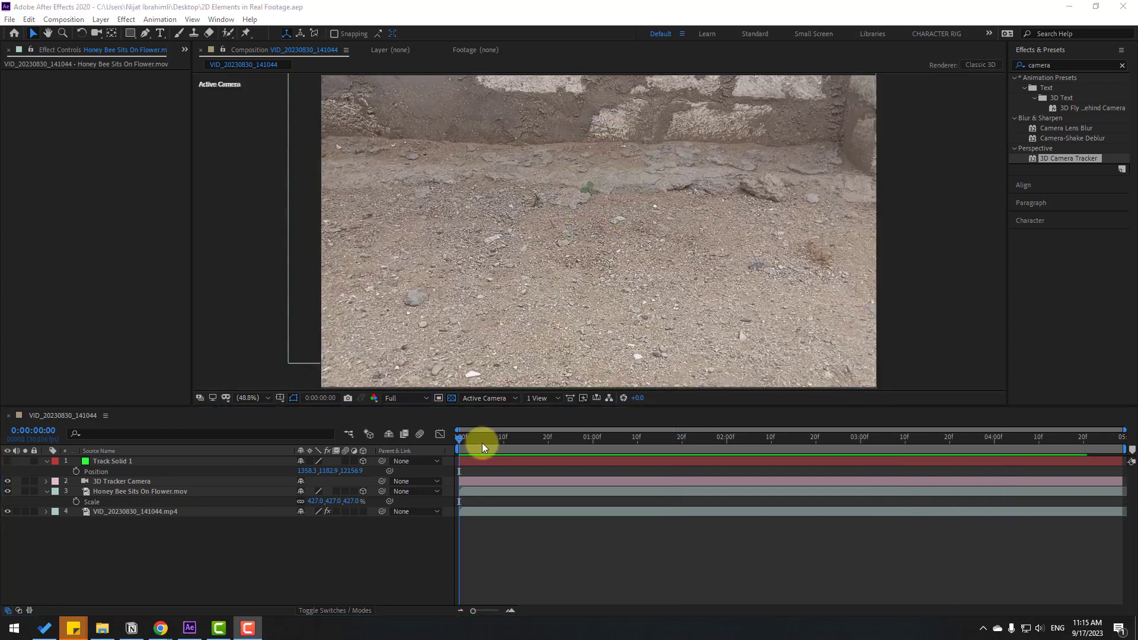
Duplicate the Honey Bee Sits On Flower.mov layer at 0:00:01:18 and set the copy's X Rotation to 166°.
left_click_drag(482, 443, 677, 444)
left_click(113, 491)
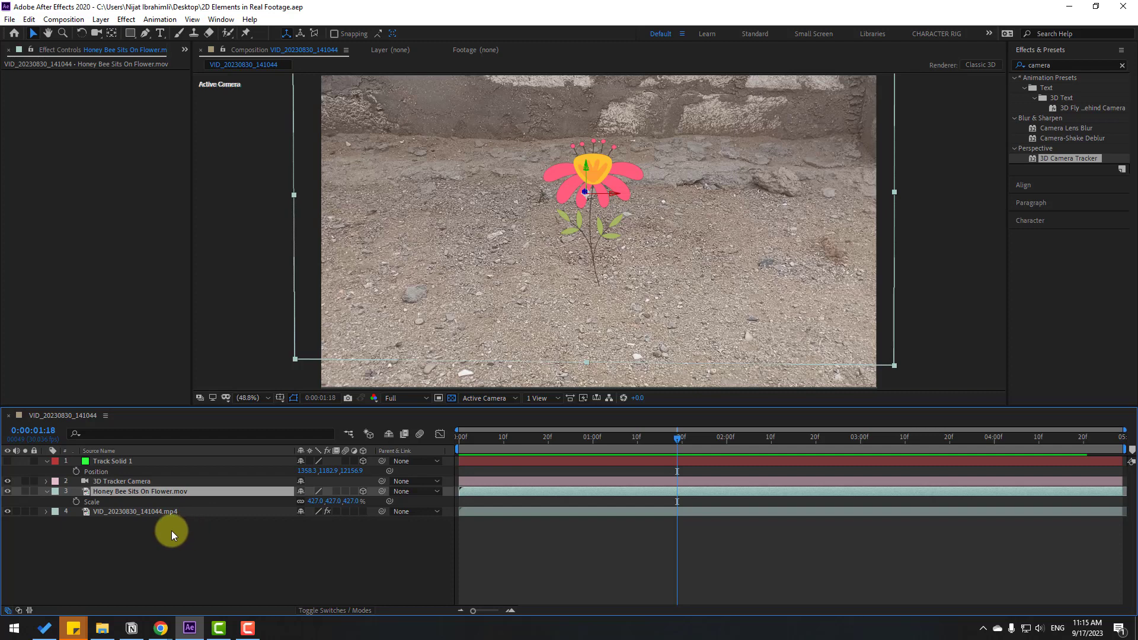
key("ctrl+d")
key("r")
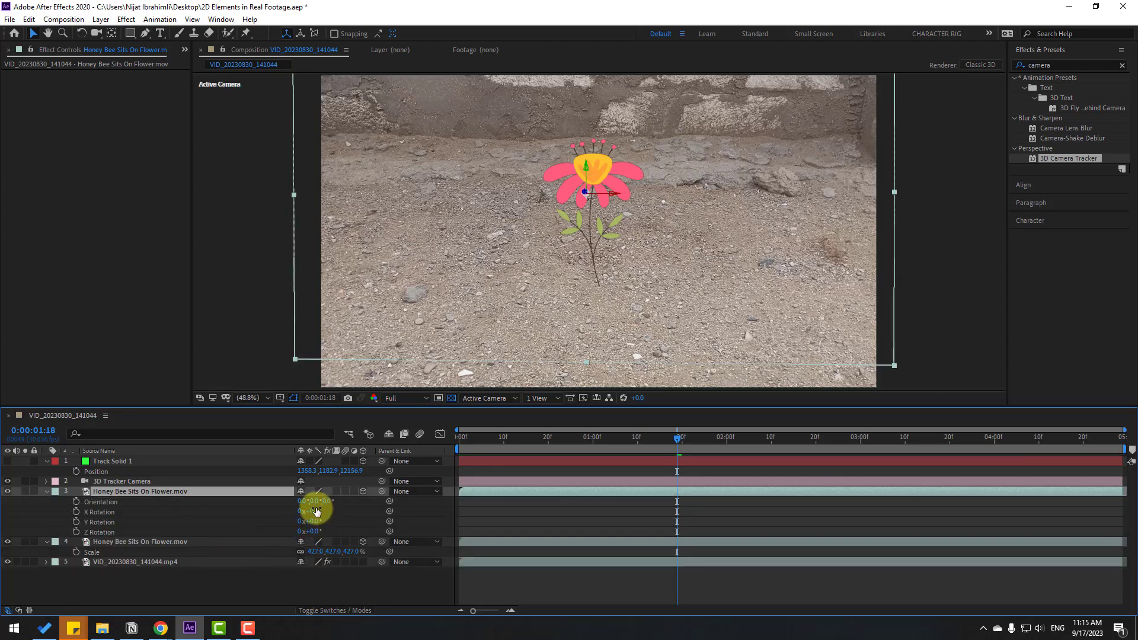
left_click_drag(321, 512, 389, 487)
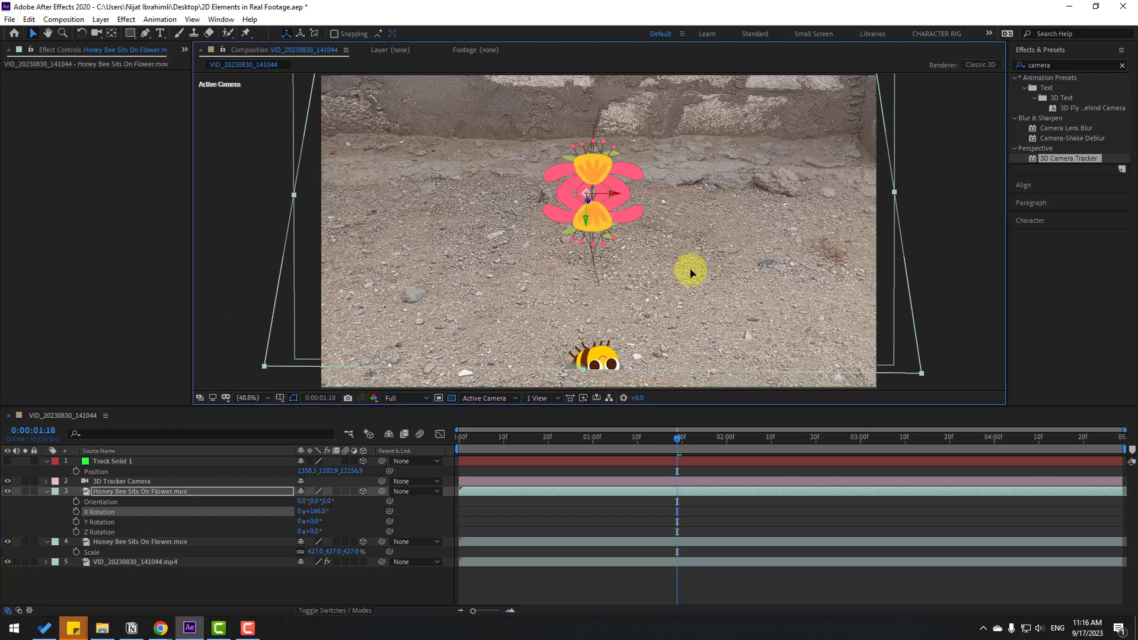
Set the flipped copy's Z Rotation to 45° and position it on the ground so its stem base meets the original flower's.
left_click_drag(688, 269, 671, 389)
left_click_drag(679, 439, 709, 439)
mouse_move(313, 532)
left_mouse_down()
mouse_move(257, 536)
mouse_move(334, 525)
left_mouse_up()
left_click_drag(549, 345, 613, 335)
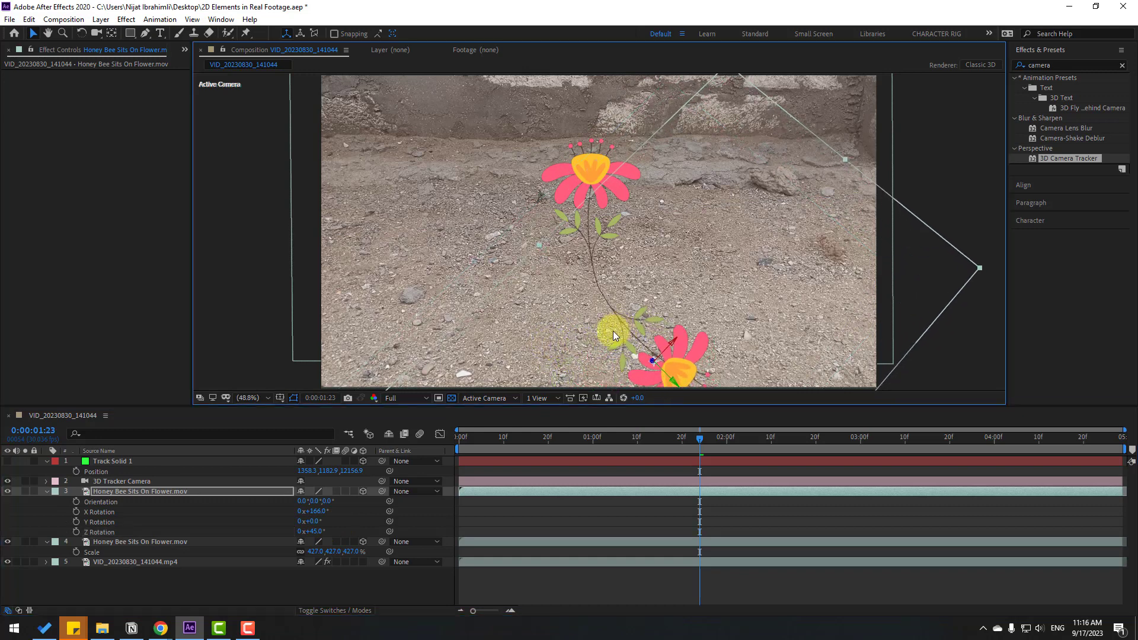
mouse_move(667, 437)
left_mouse_down()
mouse_move(491, 437)
mouse_move(677, 437)
left_mouse_up()
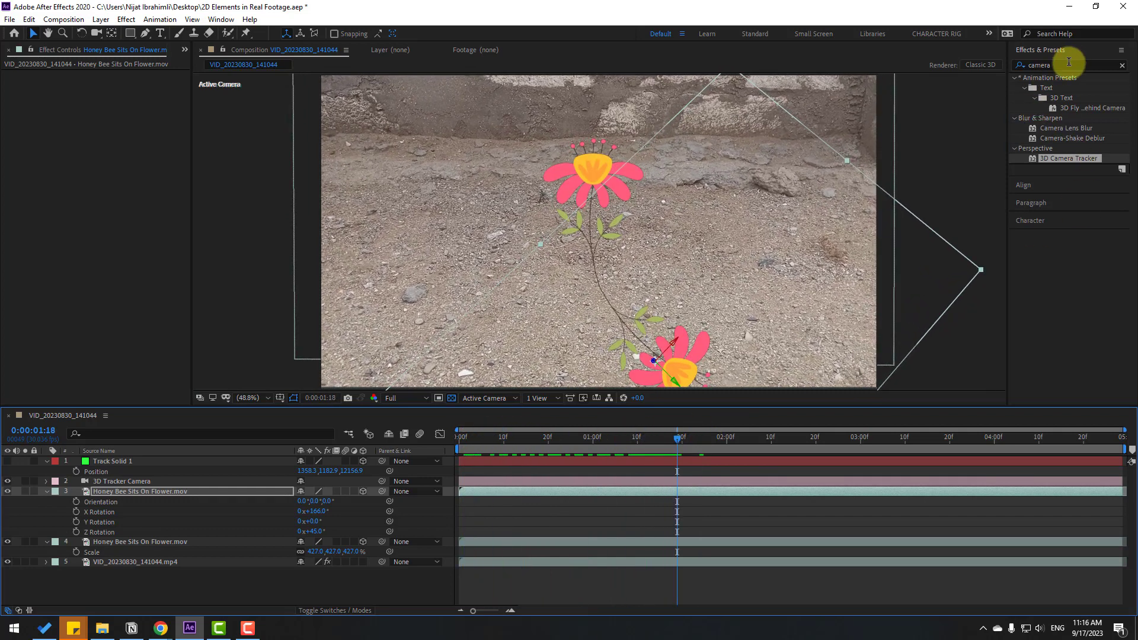
Apply the Fill effect to the flipped copy and rename that layer SHADOW.
left_click_drag(1052, 65, 1012, 66)
type("fill")
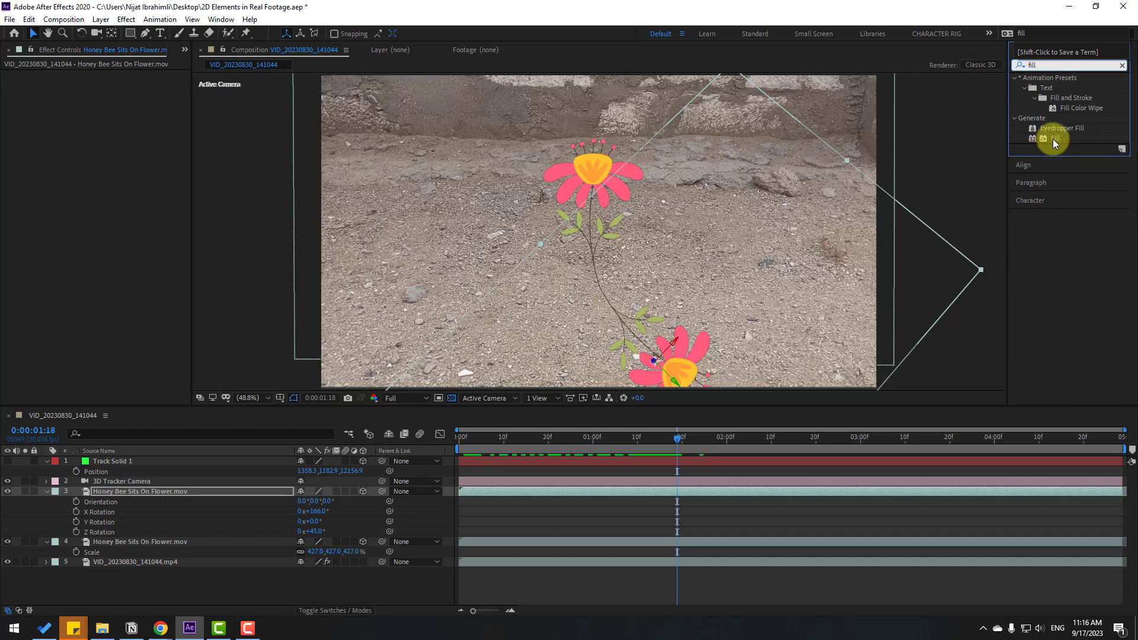
left_click_drag(1053, 138, 120, 492)
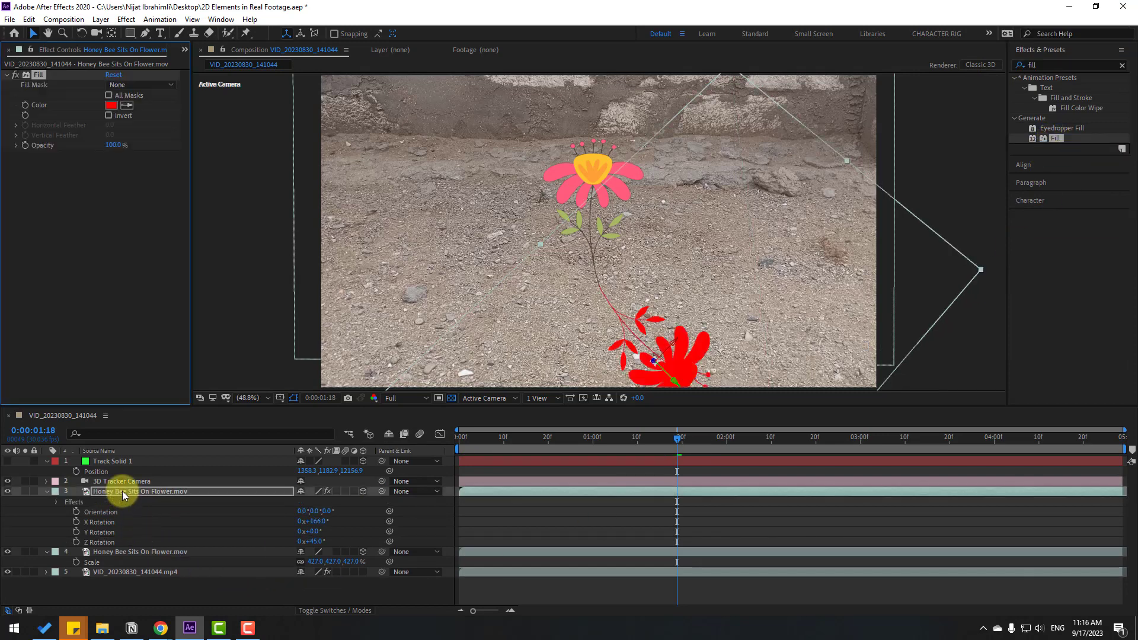
key("Return")
type("SHADOW")
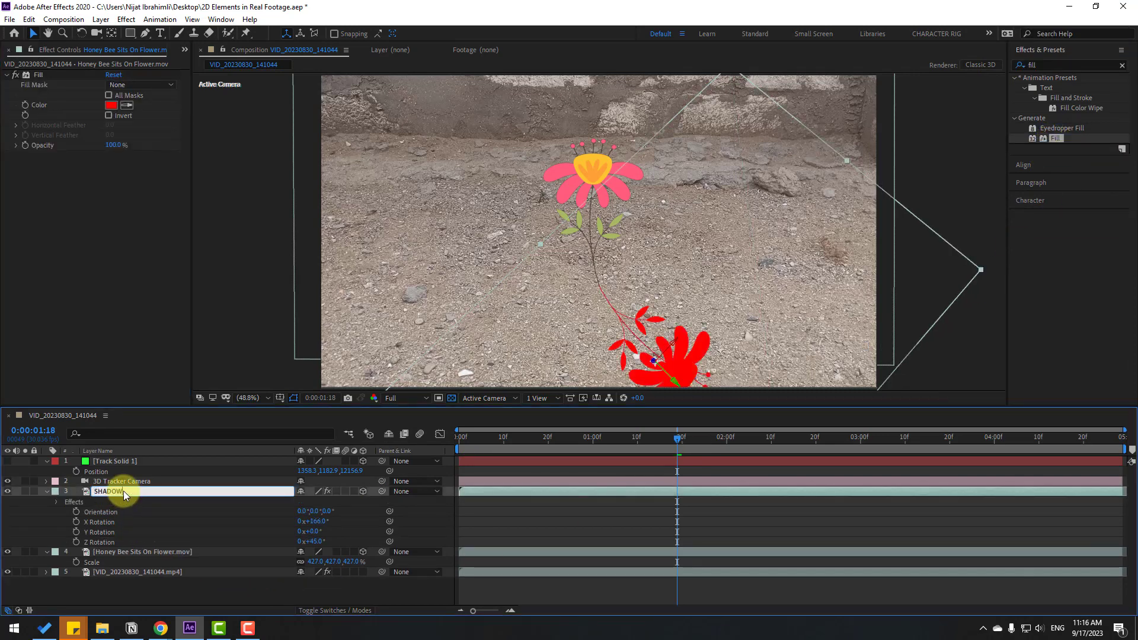
key("Return")
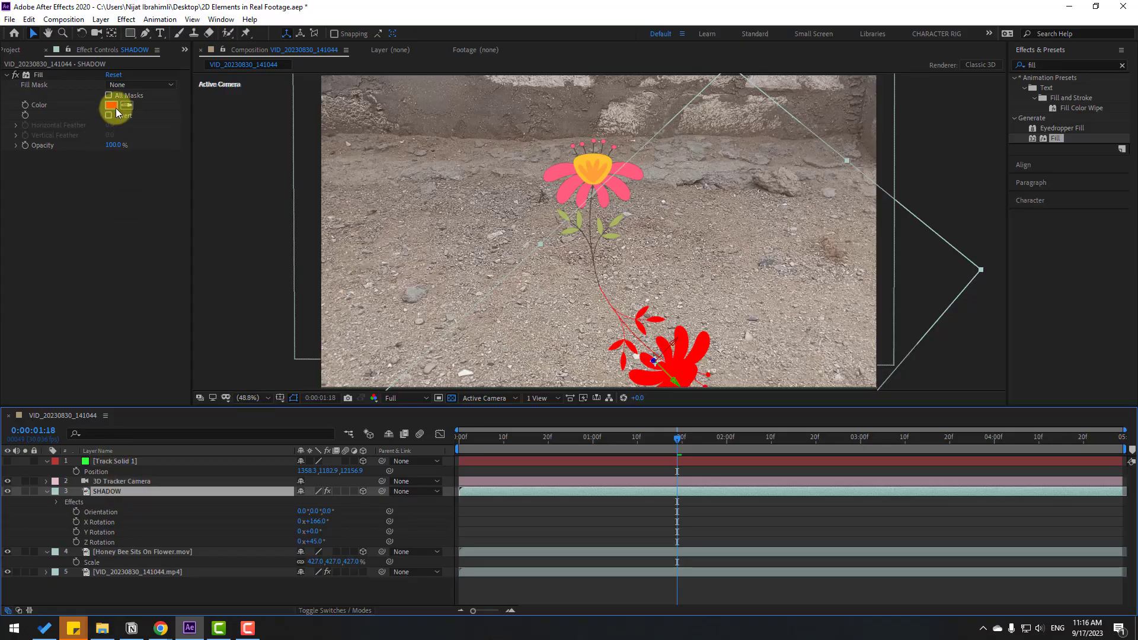
Set the SHADOW layer's Fill color to dark grey 303030.
left_click(116, 108)
left_click_drag(326, 526, 303, 521)
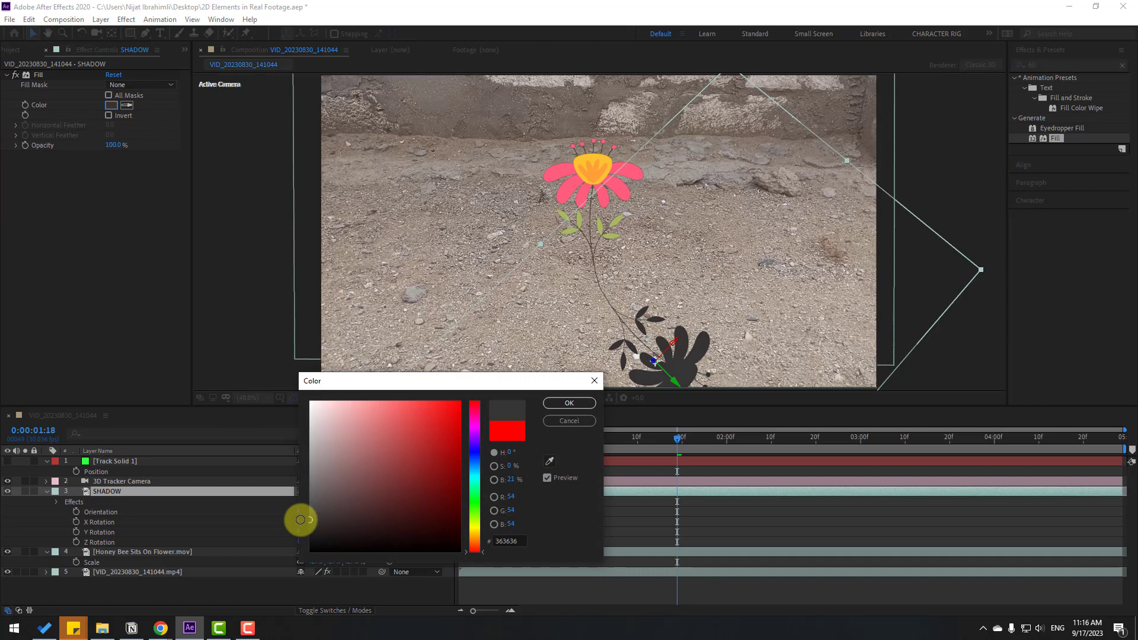
left_click(590, 405)
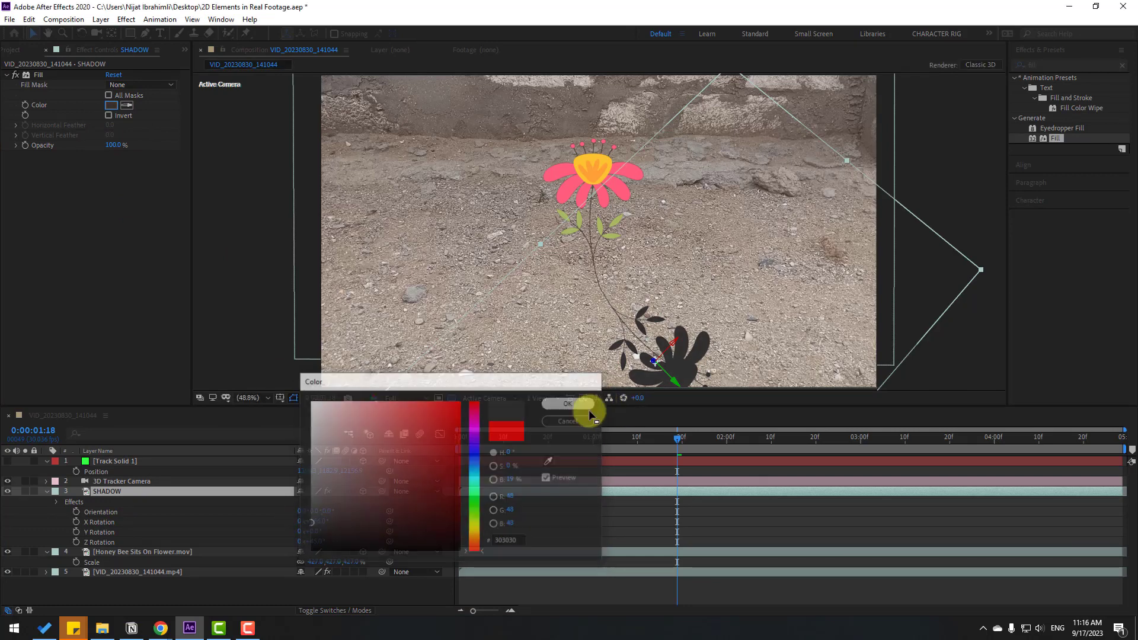
Apply the Gaussian Blur effect to the SHADOW layer with a Blurriness of 71.5.
left_click_drag(1049, 67, 1012, 65)
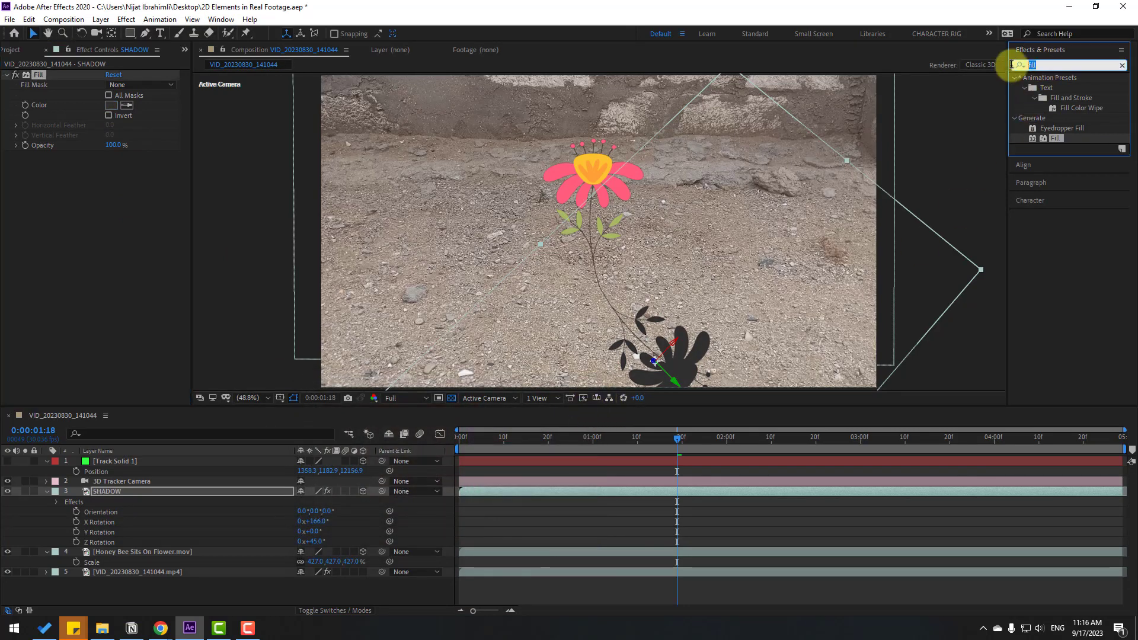
type("gaus")
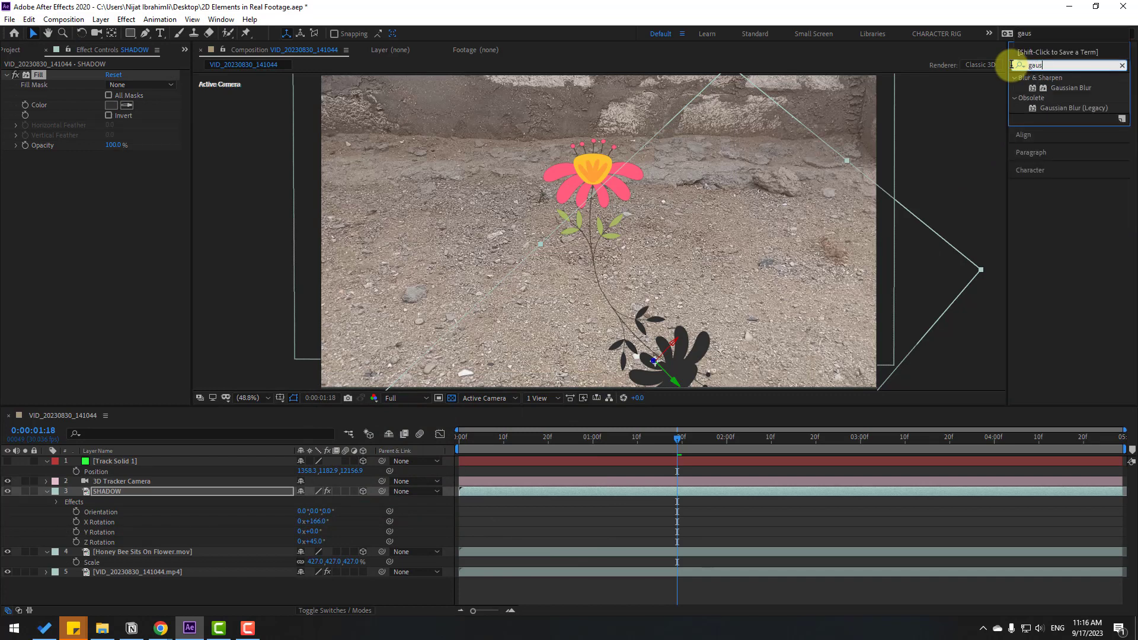
left_click_drag(1071, 87, 102, 494)
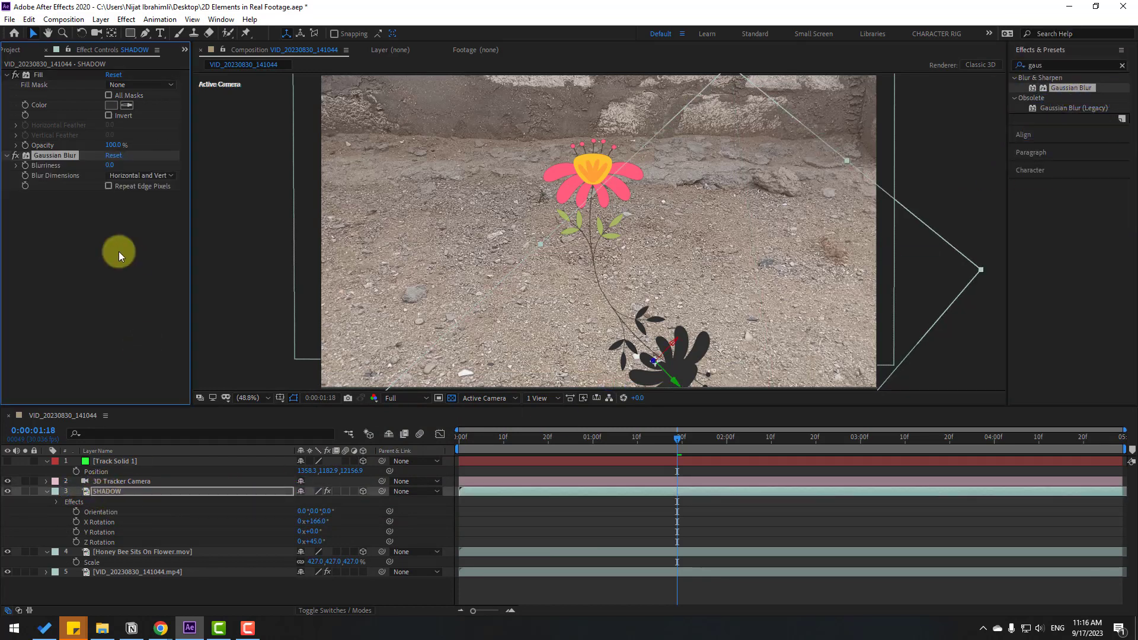
left_click_drag(113, 168, 502, 134)
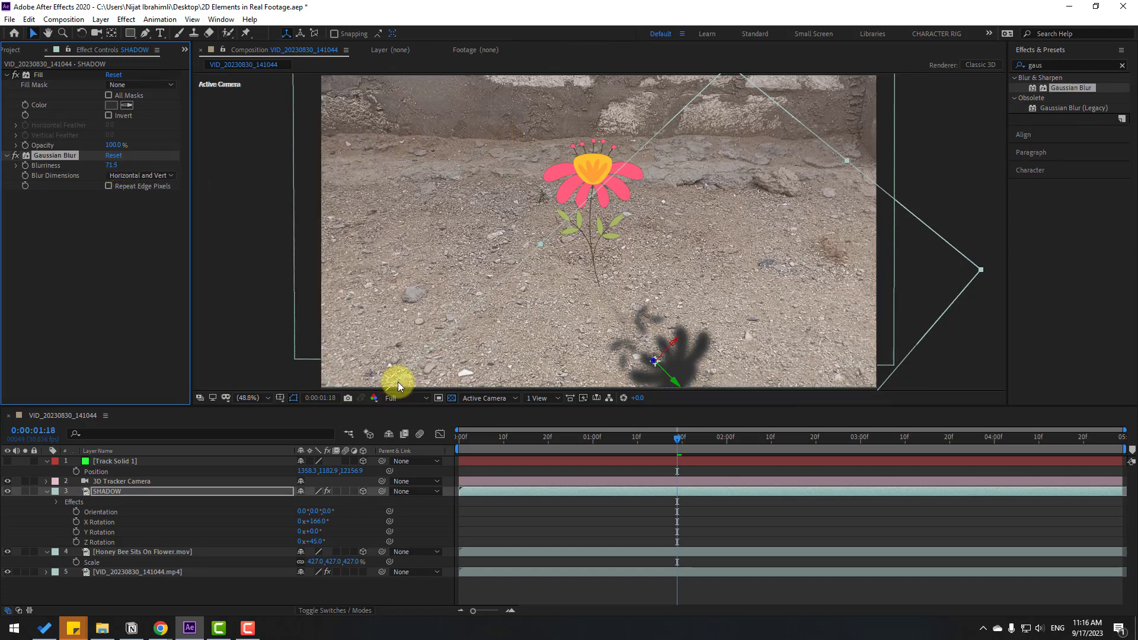
Lower the preview resolution to Quarter and raise the SHADOW layer's Gaussian Blur Blurriness to 79.2.
left_click(403, 398)
left_click(396, 457)
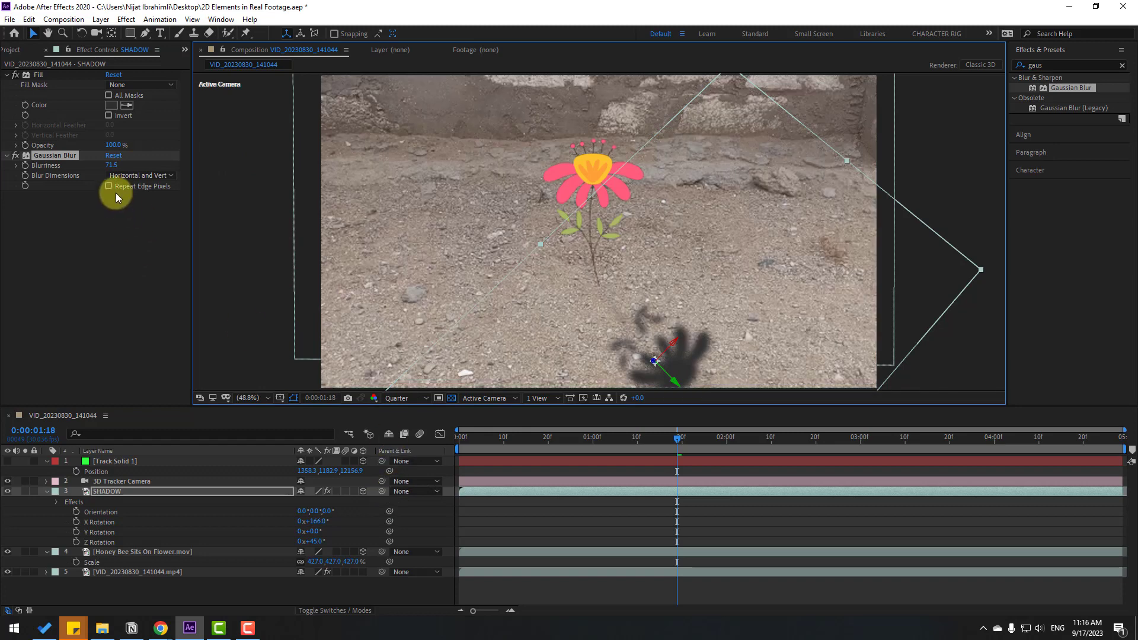
left_click_drag(109, 164, 167, 165)
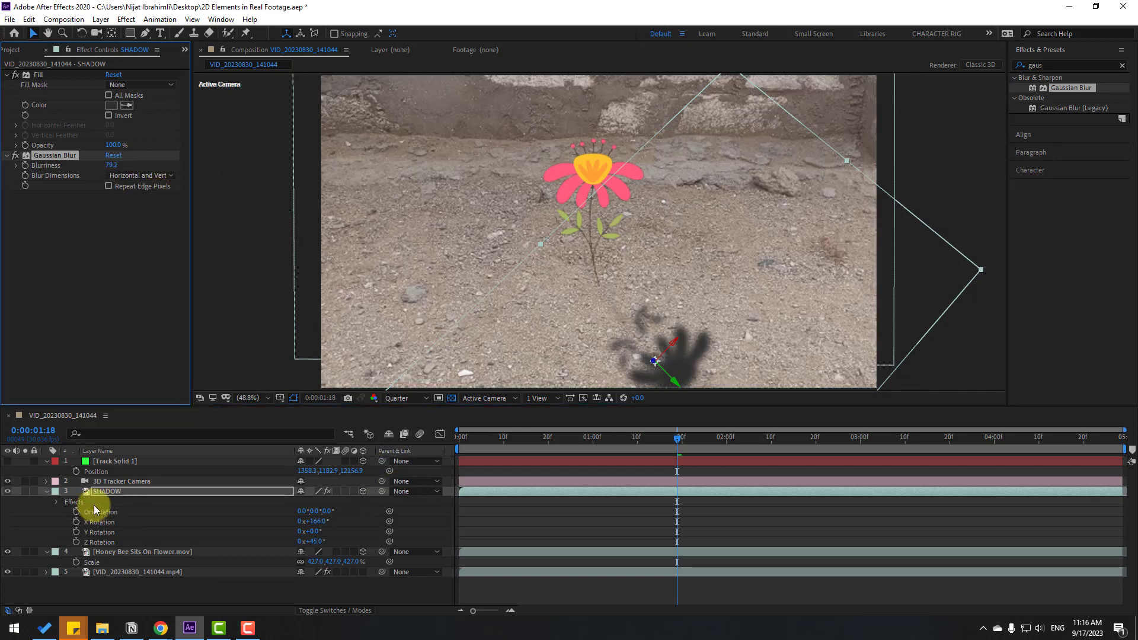
Set the SHADOW layer's opacity to 37%, preview the animation, and return to 0:00:01:18.
left_click(108, 492)
key("t")
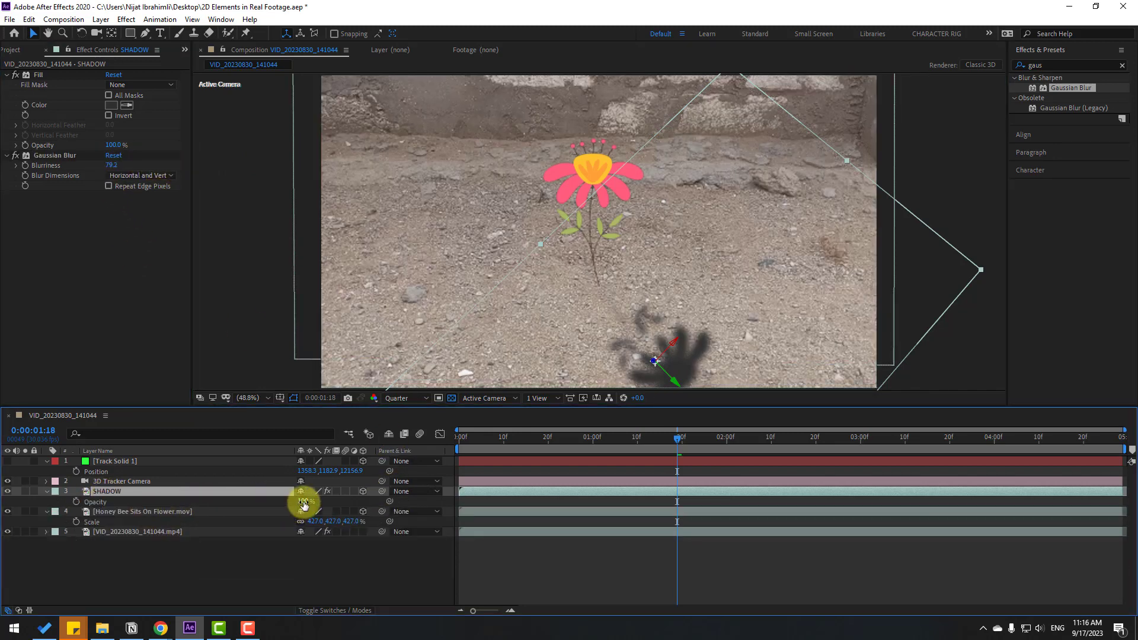
left_click_drag(304, 504, 266, 501)
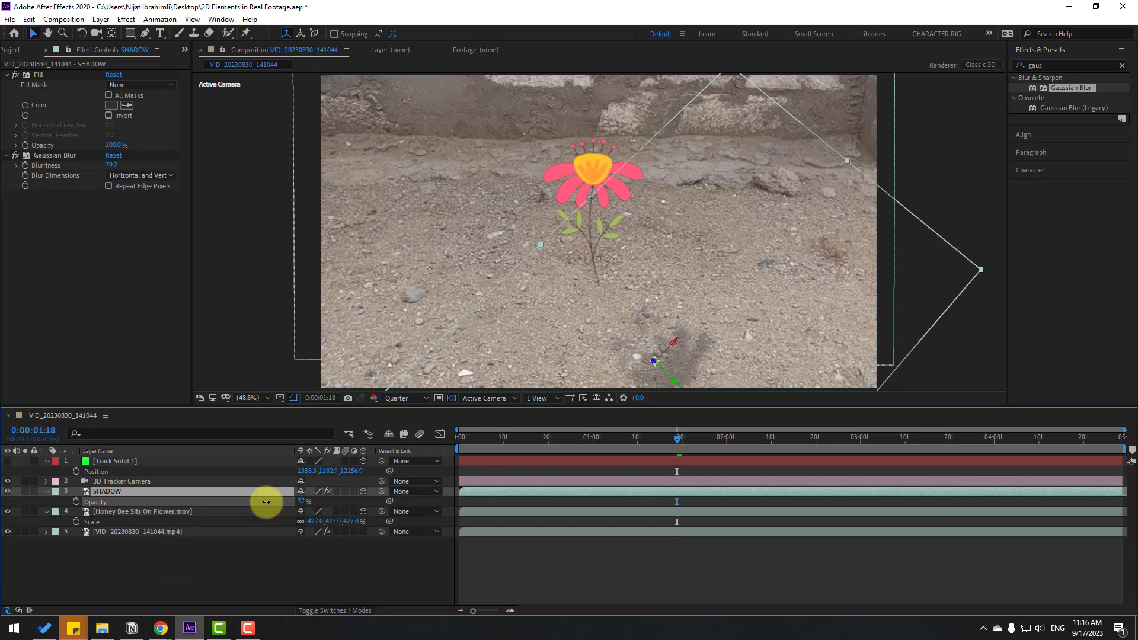
key("Return")
left_click(626, 577)
key("space")
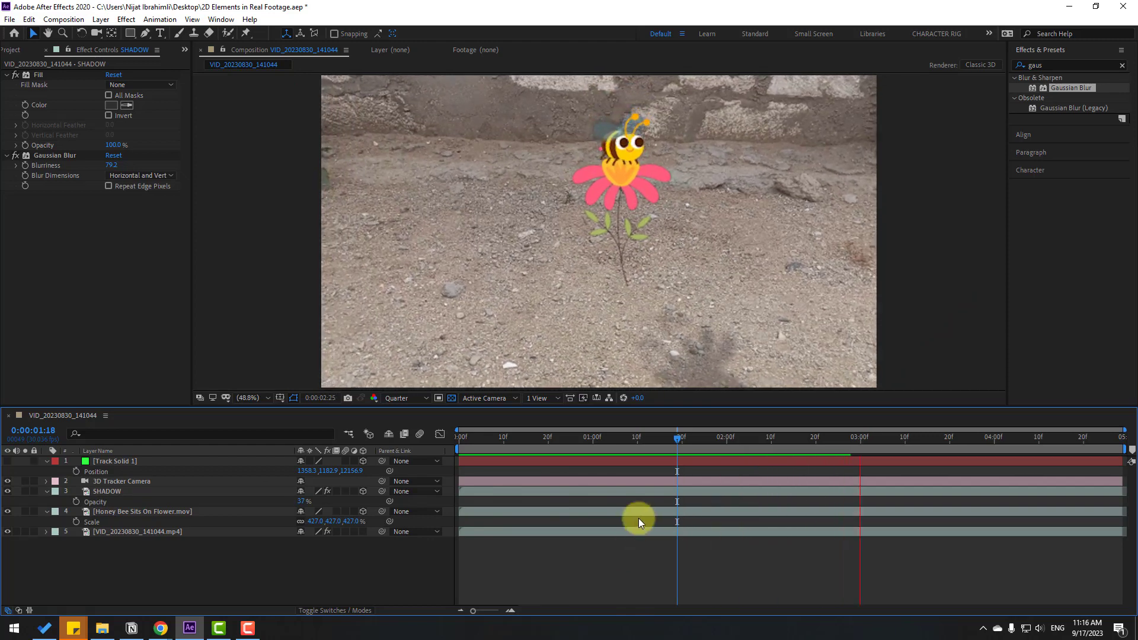
left_click(676, 439)
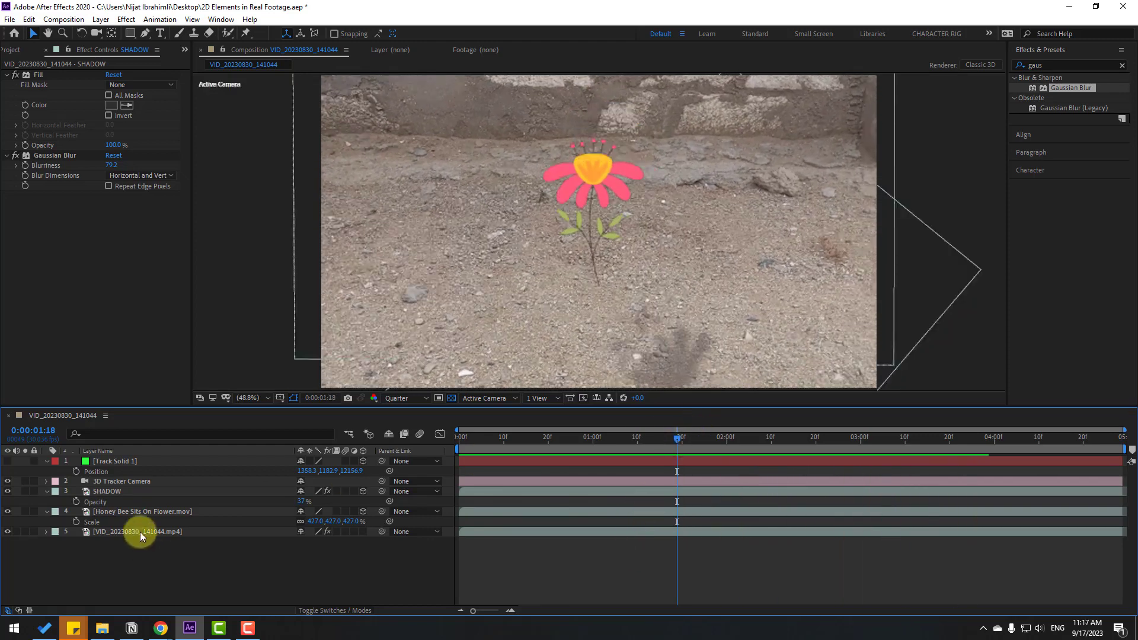
Parent the SHADOW layer to the Honey Bee Sits On Flower.mov layer and rename that parent layer BEE.
left_click(112, 493)
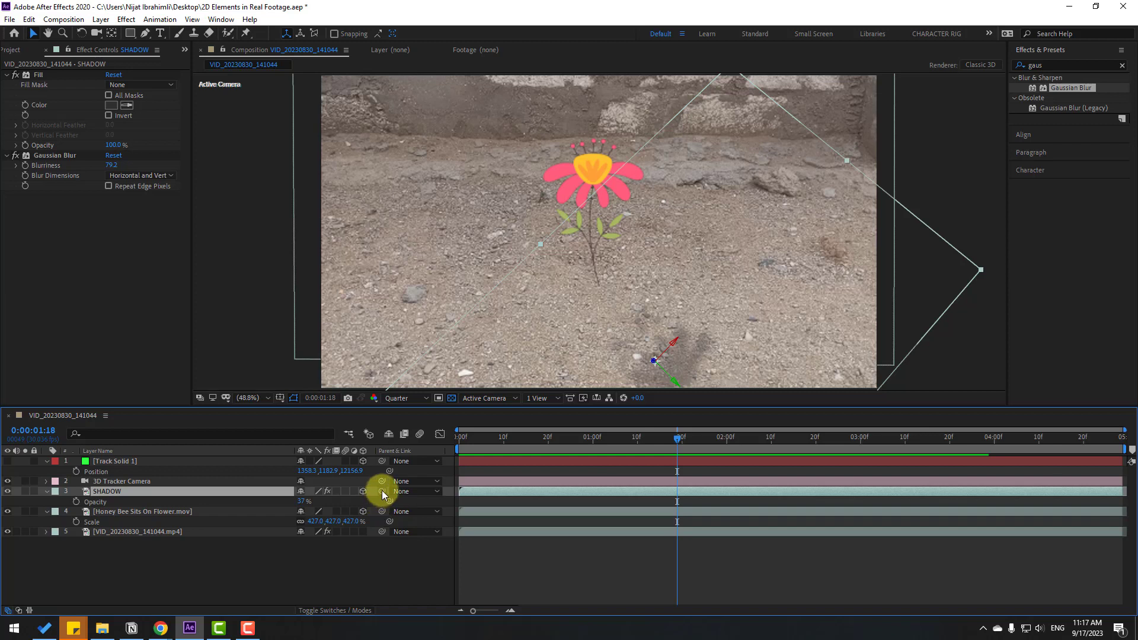
left_click_drag(381, 491, 98, 515)
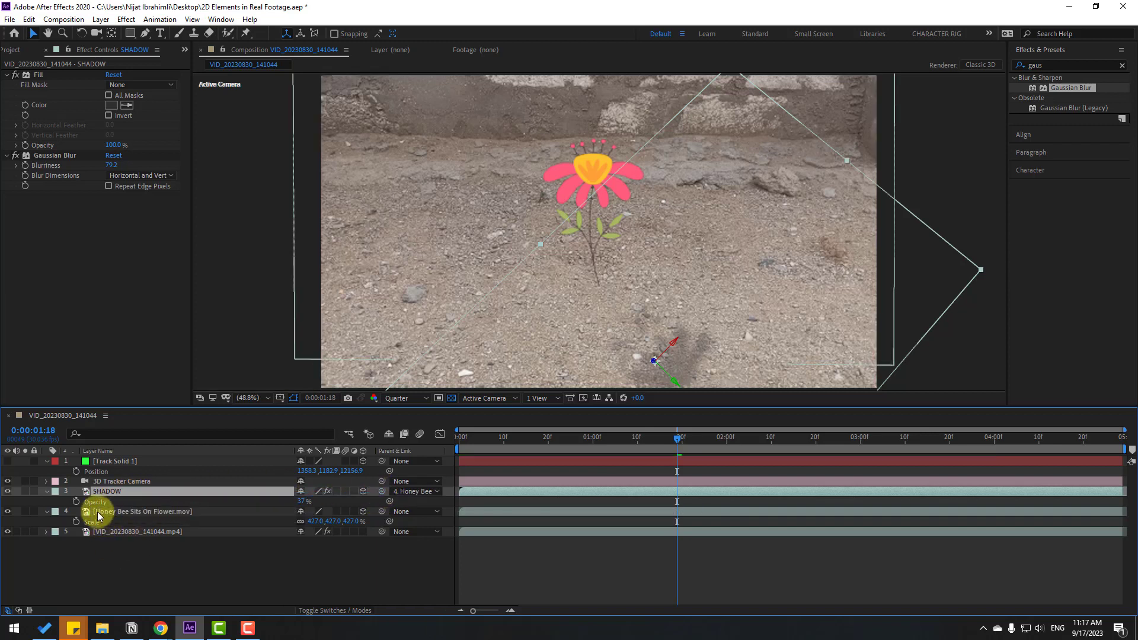
left_click(102, 513)
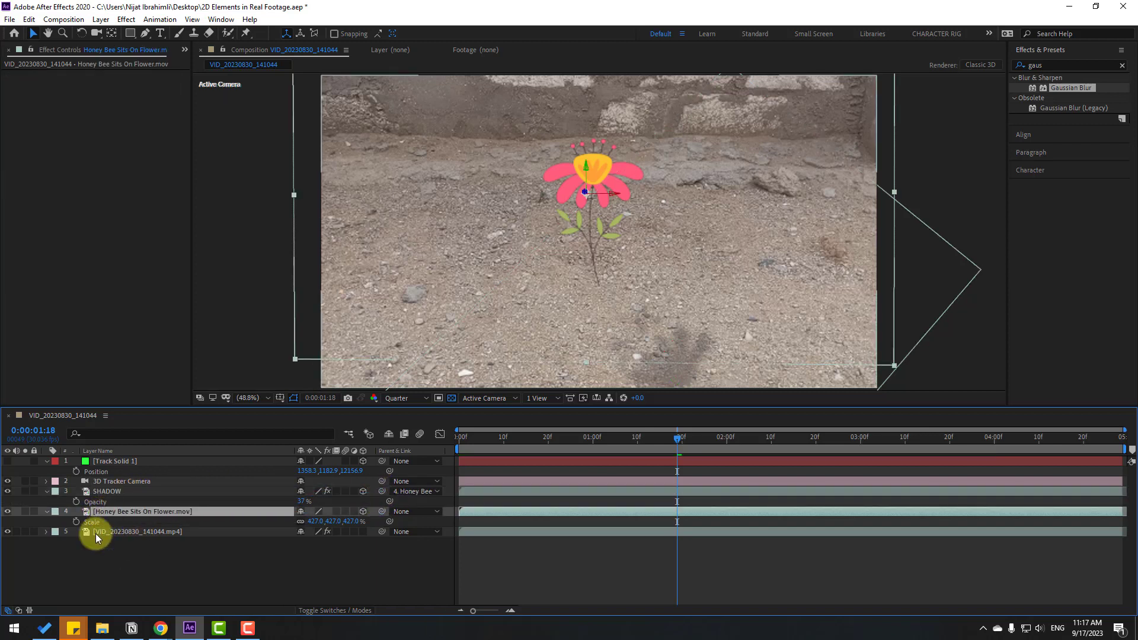
key("Return")
type("BEE")
key("Return")
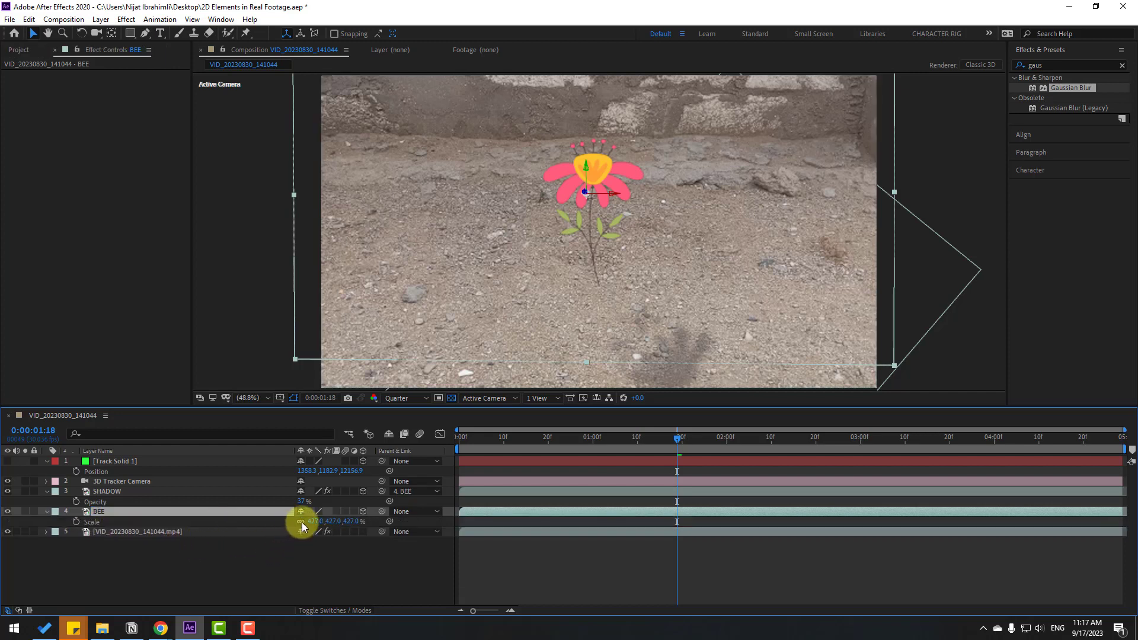
Scale the BEE layer to 377%, move it down so the stem base sits on the ground, and scrub to check it.
left_click_drag(311, 521, 279, 521)
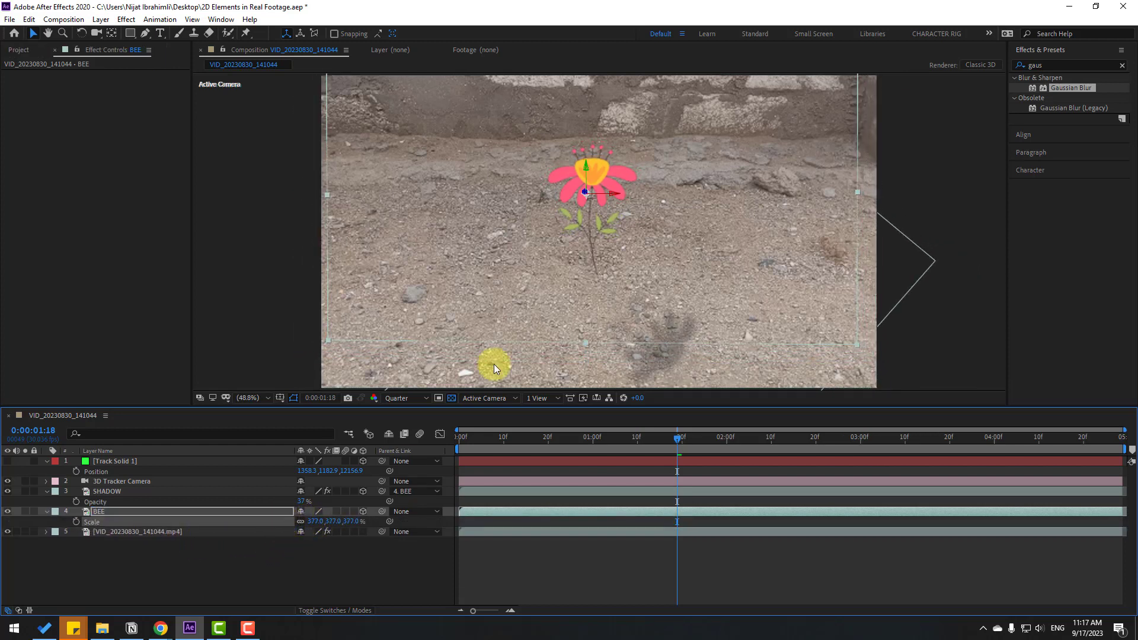
left_click_drag(588, 169, 595, 282)
left_click_drag(541, 435, 710, 456)
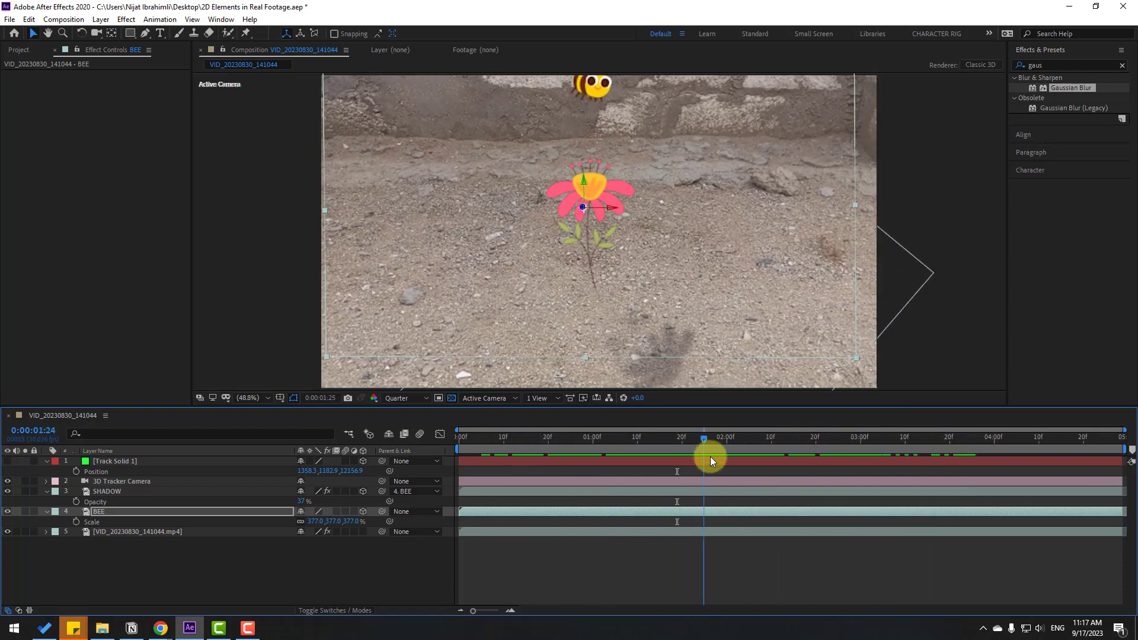
Deselect the BEE layer and restore the preview resolution to Full.
left_click(171, 586)
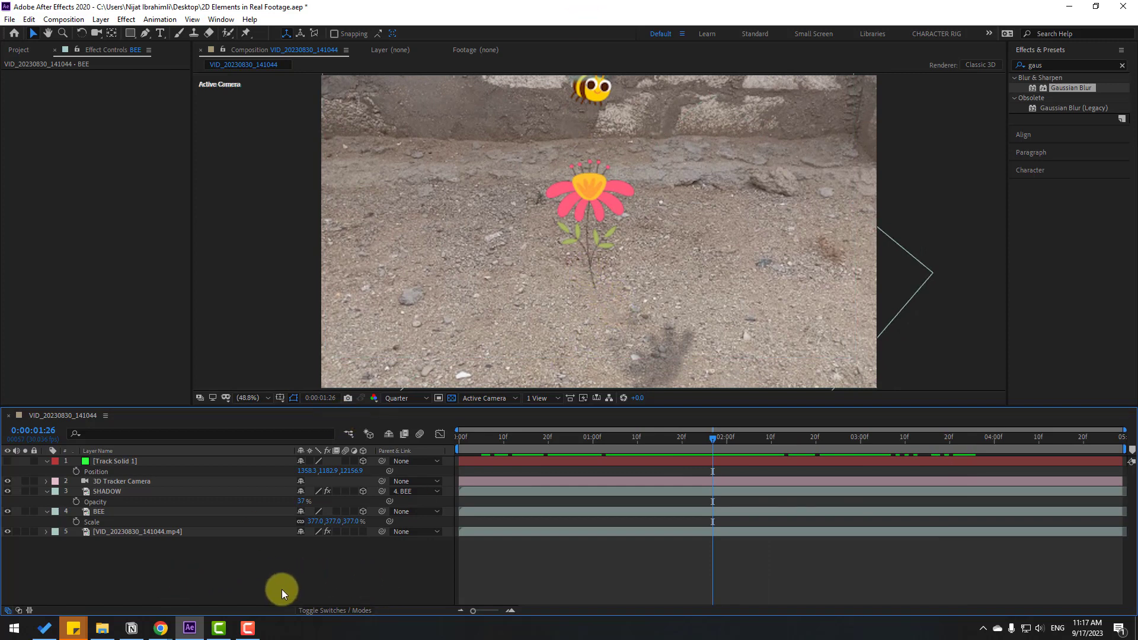
left_click(404, 399)
left_click(400, 425)
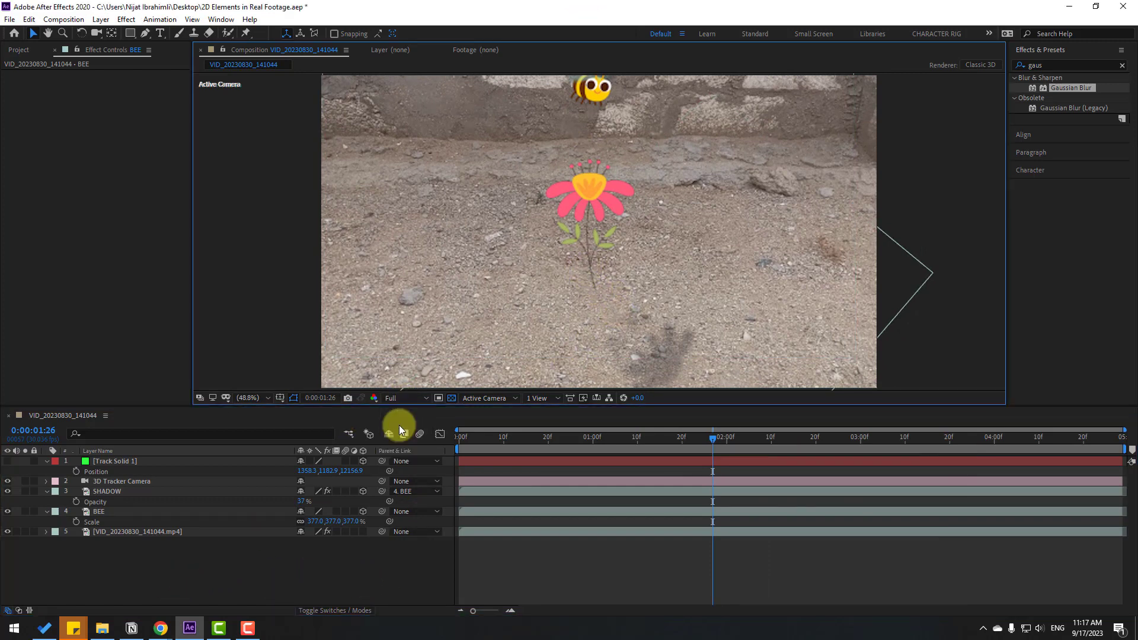
Create a black 1920 × 1080 px solid named shadow_AO and set its opacity to 62%.
right_click(142, 552)
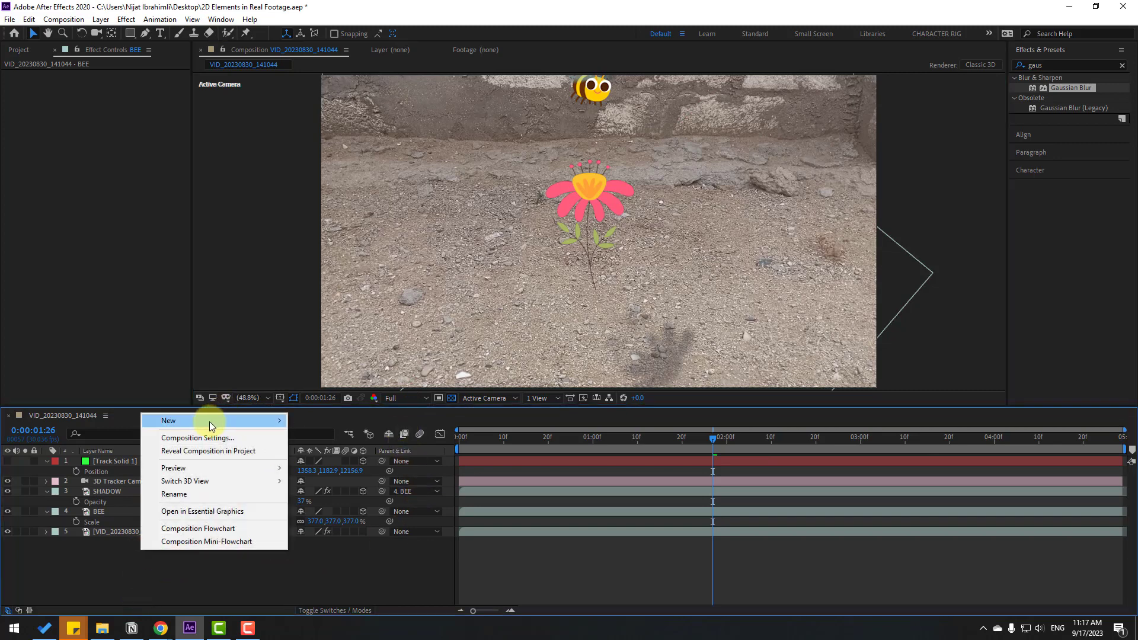
mouse_move(208, 421)
left_click(328, 450)
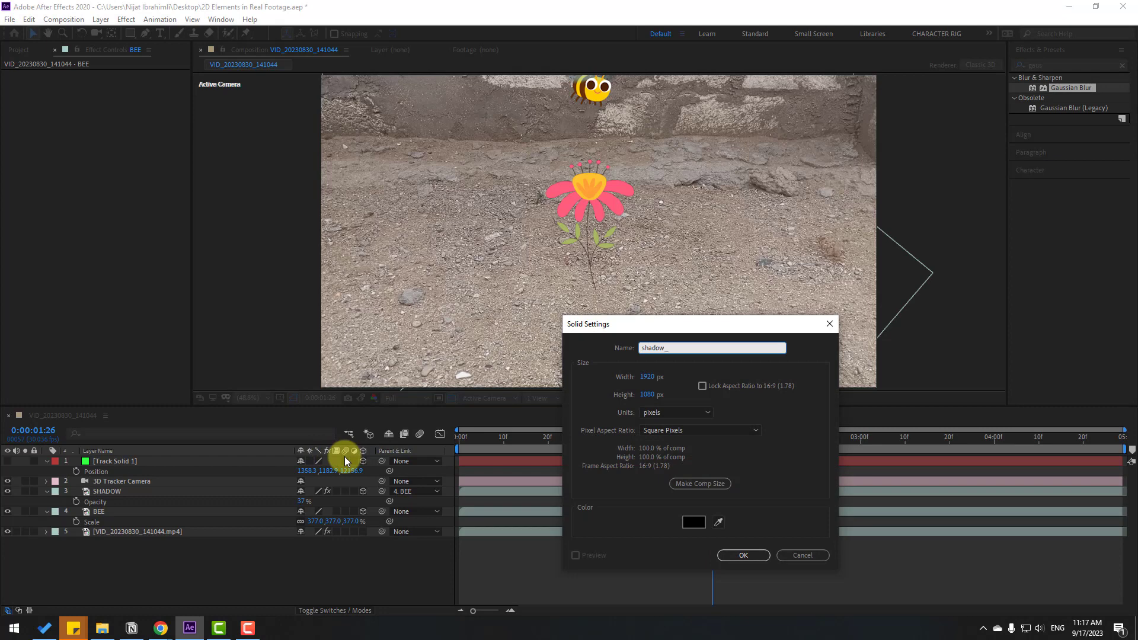
left_click(735, 553)
key("t")
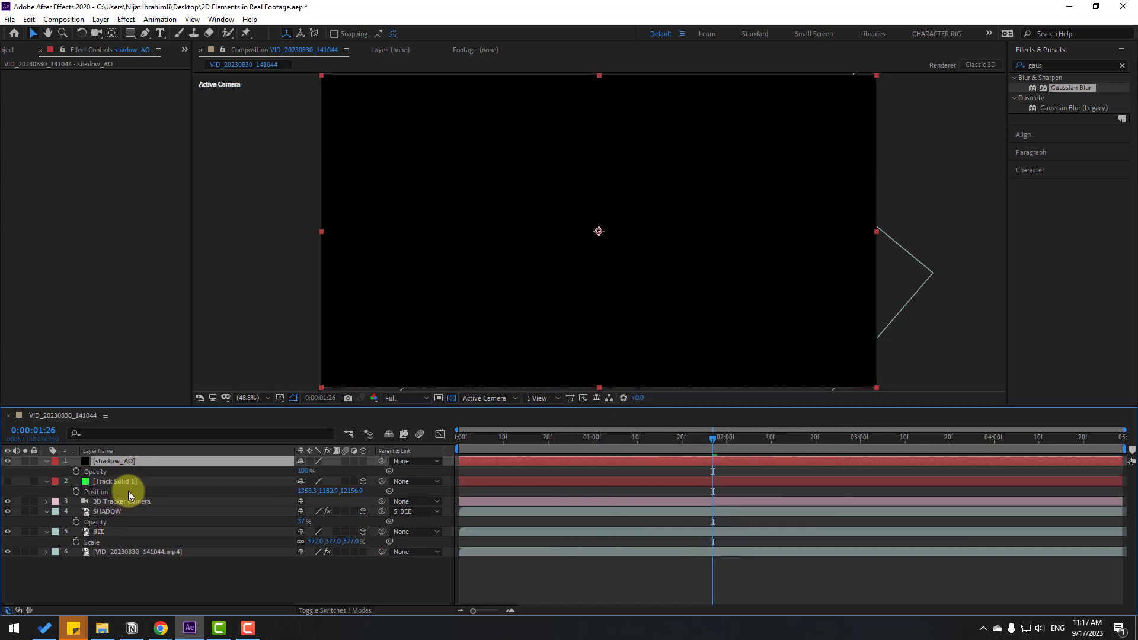
left_click_drag(302, 471, 617, 289)
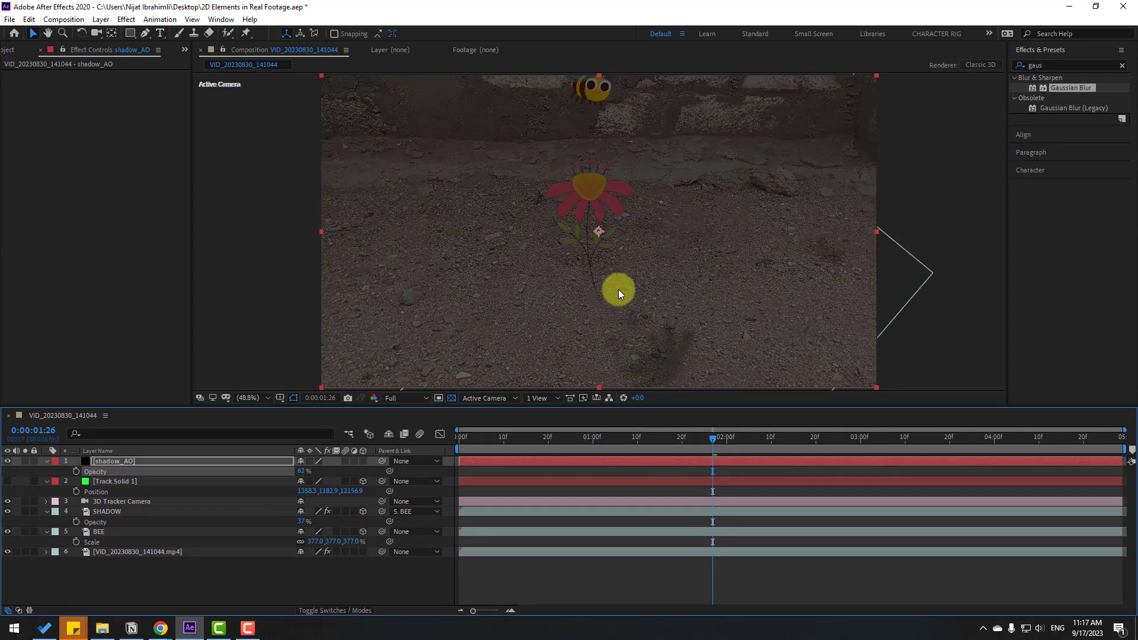
Draw a small flat elliptical mask on the shadow_AO layer around the base of the flower stem.
scroll(605, 250, "up", 3)
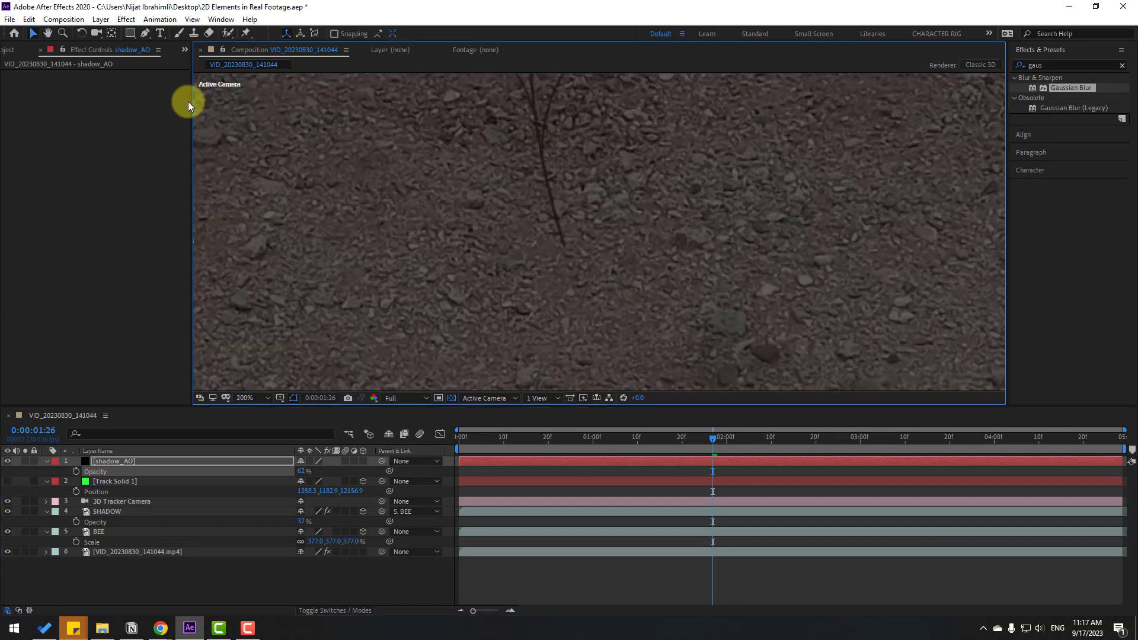
left_click(131, 34)
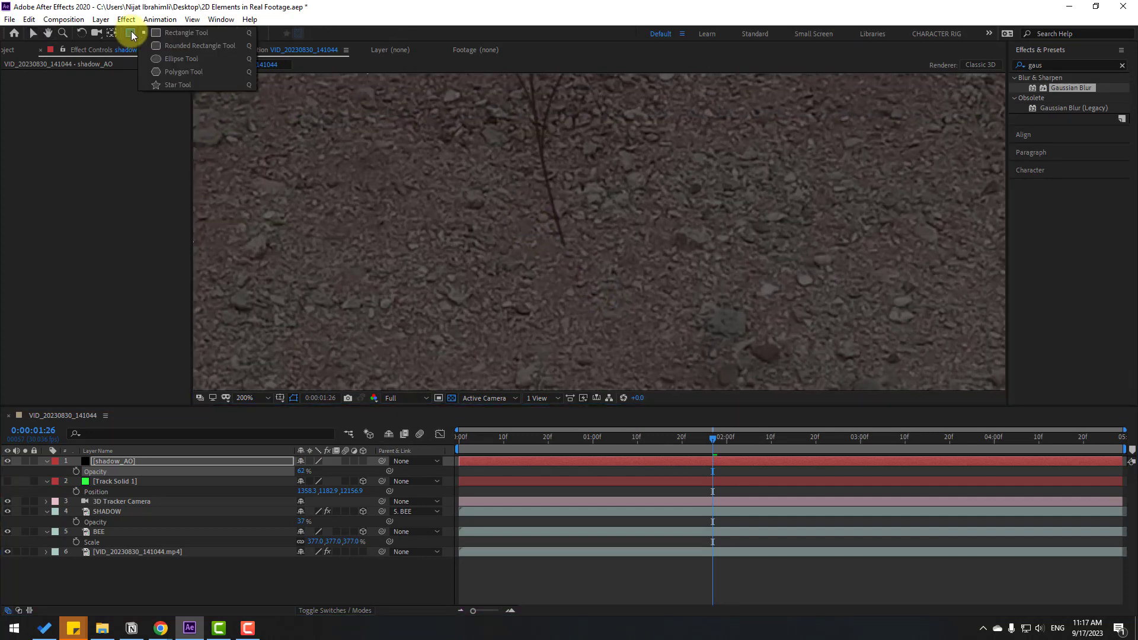
left_click(225, 58)
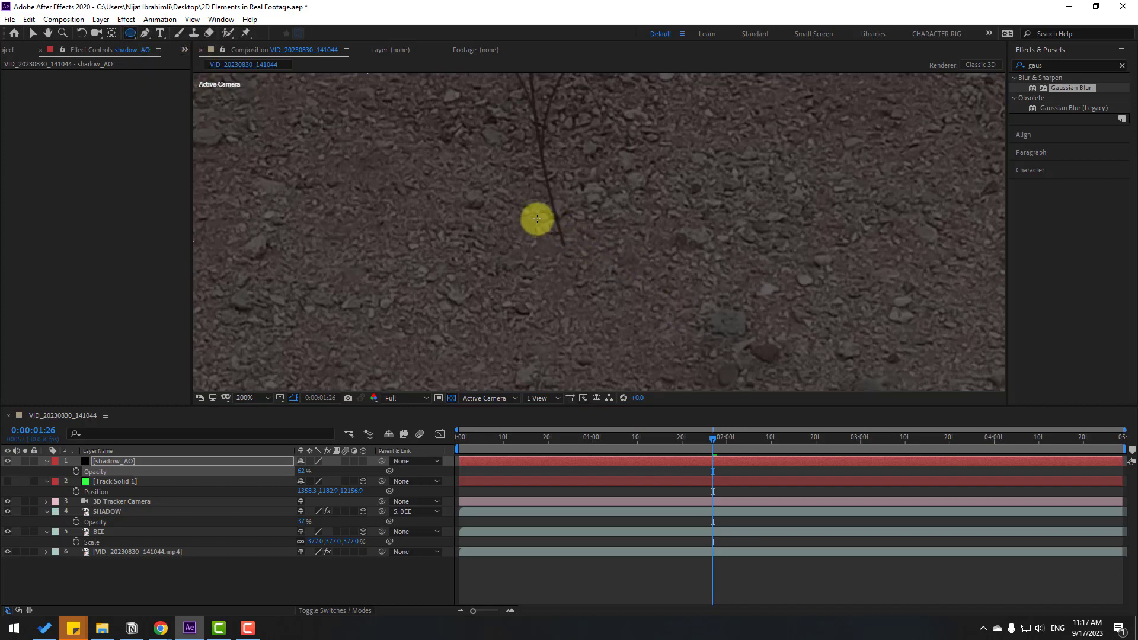
mouse_move(538, 219)
left_mouse_down()
mouse_move(595, 256)
mouse_move(594, 245)
left_mouse_up()
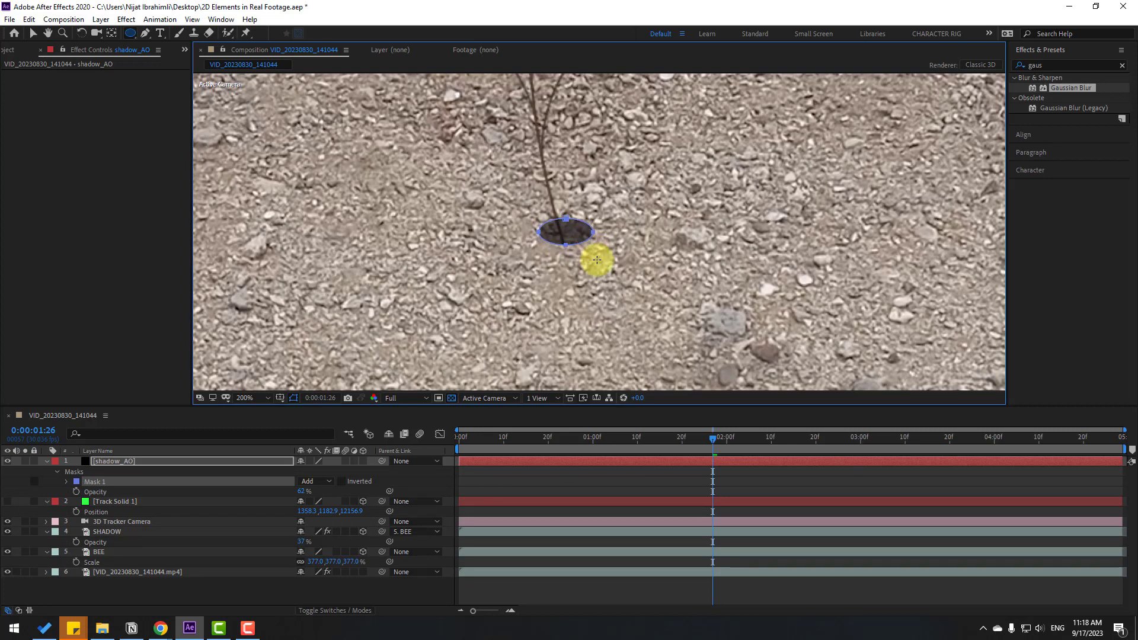
Set the feather of the shadow_AO layer's elliptical mask to 15 pixels.
left_click(34, 33)
left_click(67, 481)
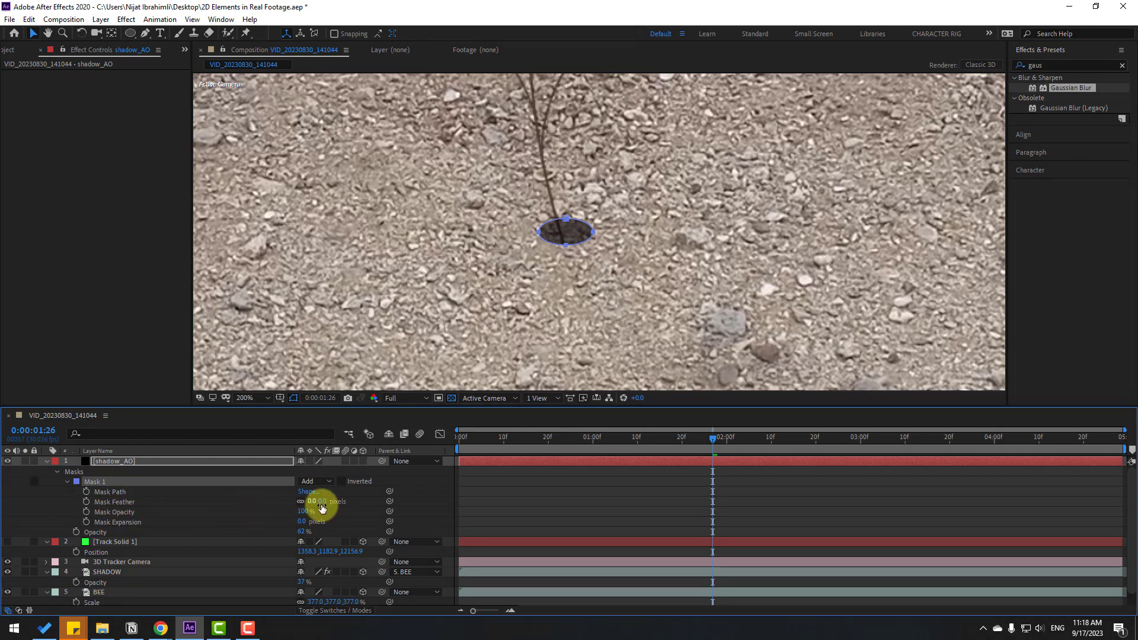
mouse_move(312, 504)
left_mouse_down()
mouse_move(330, 500)
mouse_move(318, 501)
left_mouse_up()
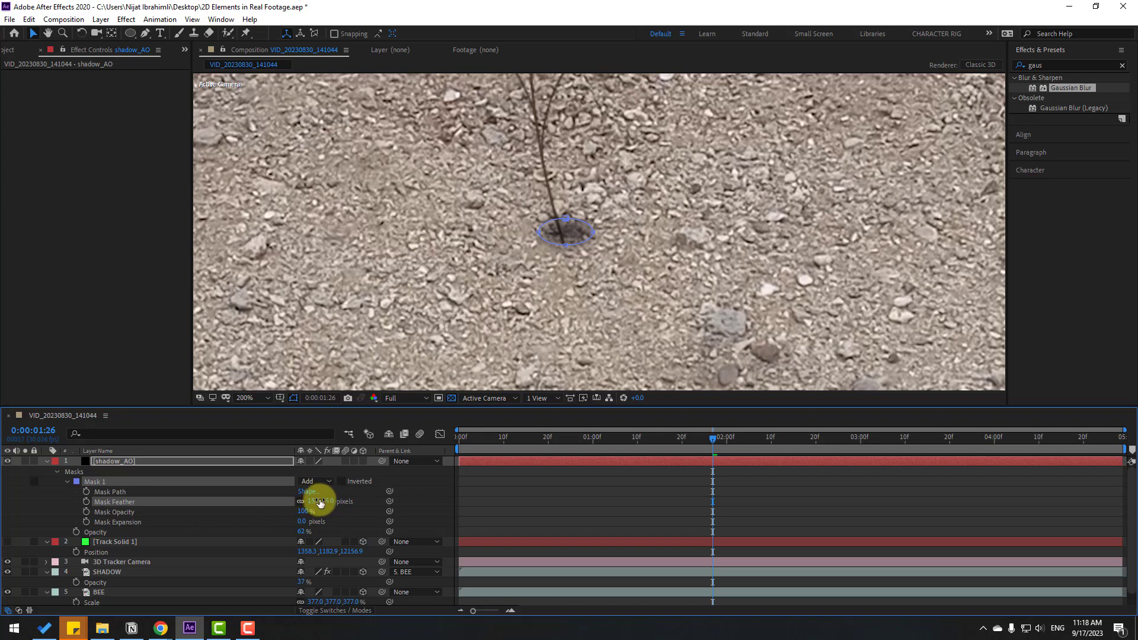
left_click(592, 493)
Make shadow_AO a 3D layer and paste the Position copied from Track Solid 1 onto it.
left_click(107, 465)
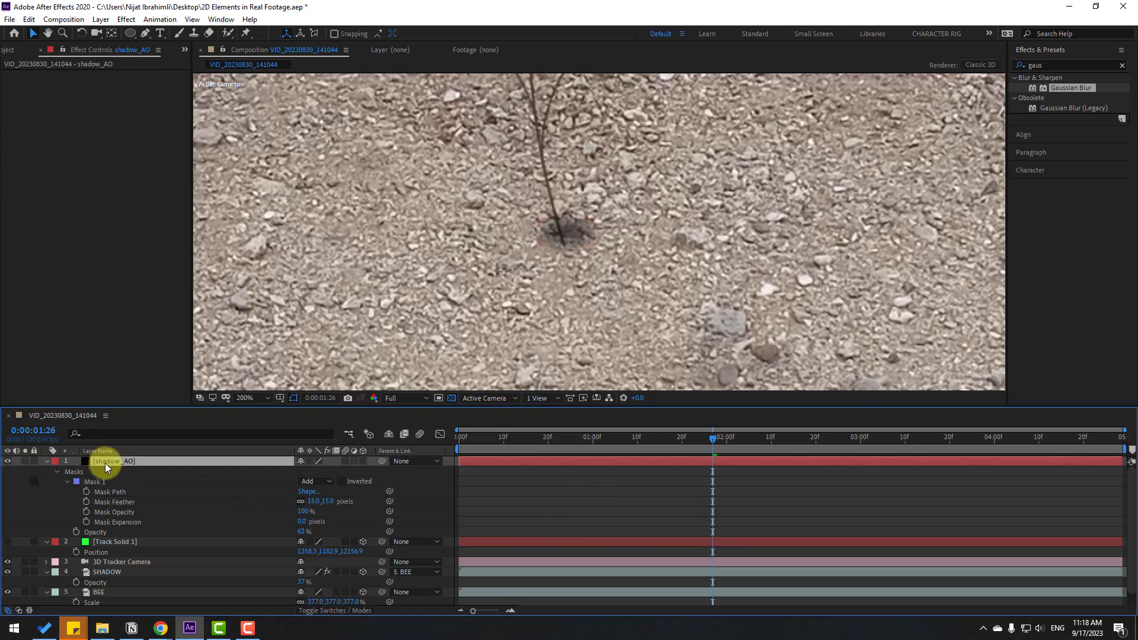
left_click(47, 461)
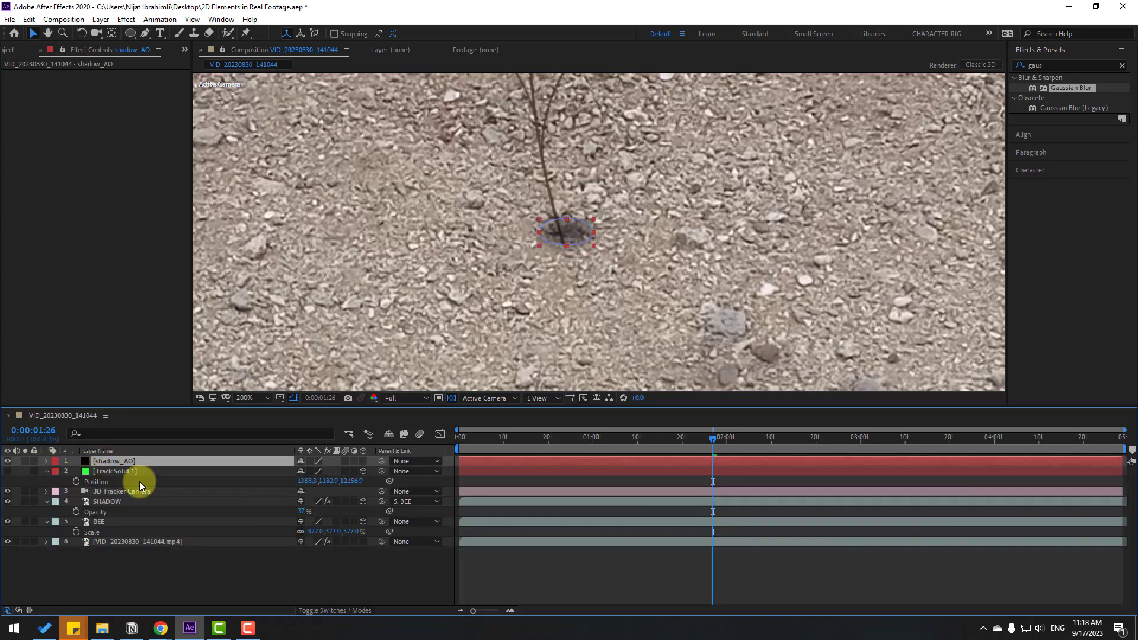
left_click(364, 461)
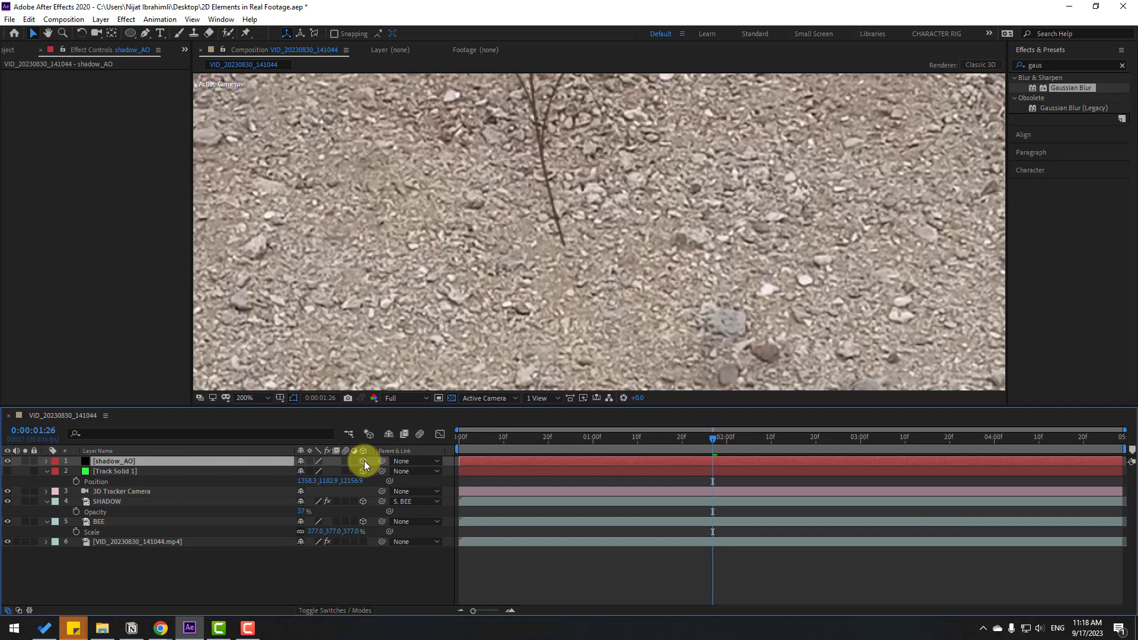
left_click(114, 474)
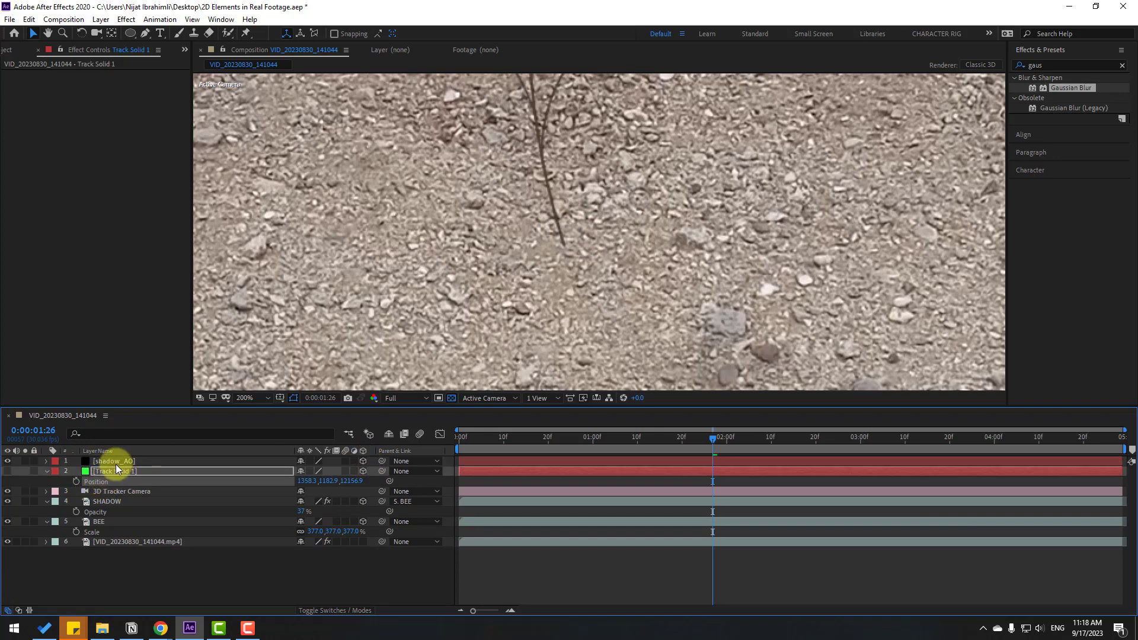
left_click(116, 463)
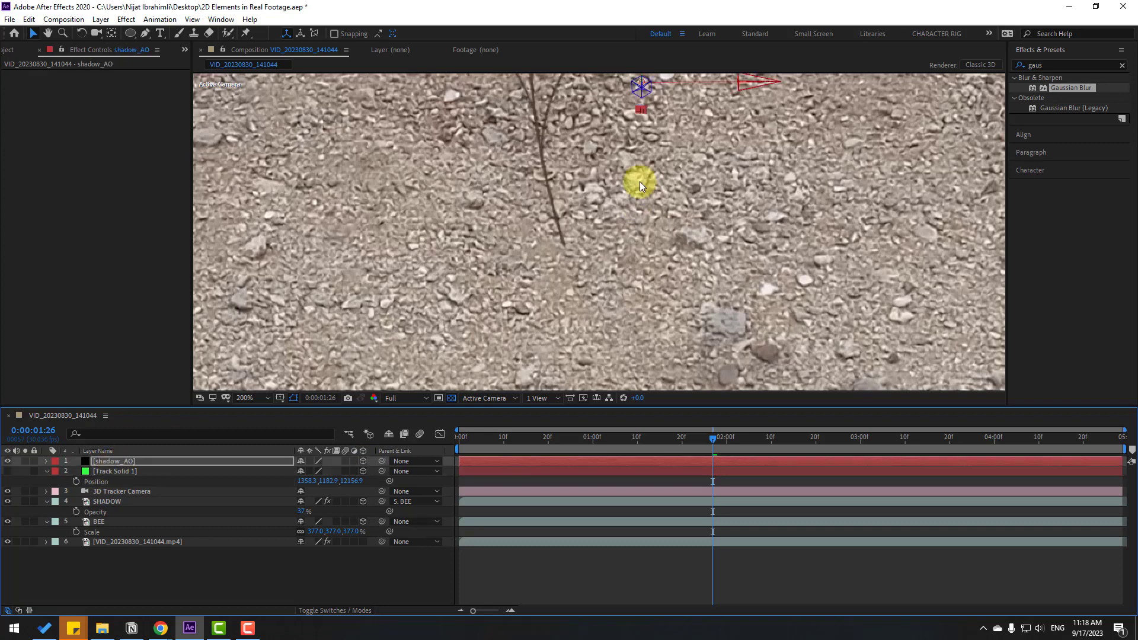
Scale the shadow_AO layer to 479% and move its anchor point onto the small masked shadow.
key("s")
left_click_drag(309, 471, 524, 462)
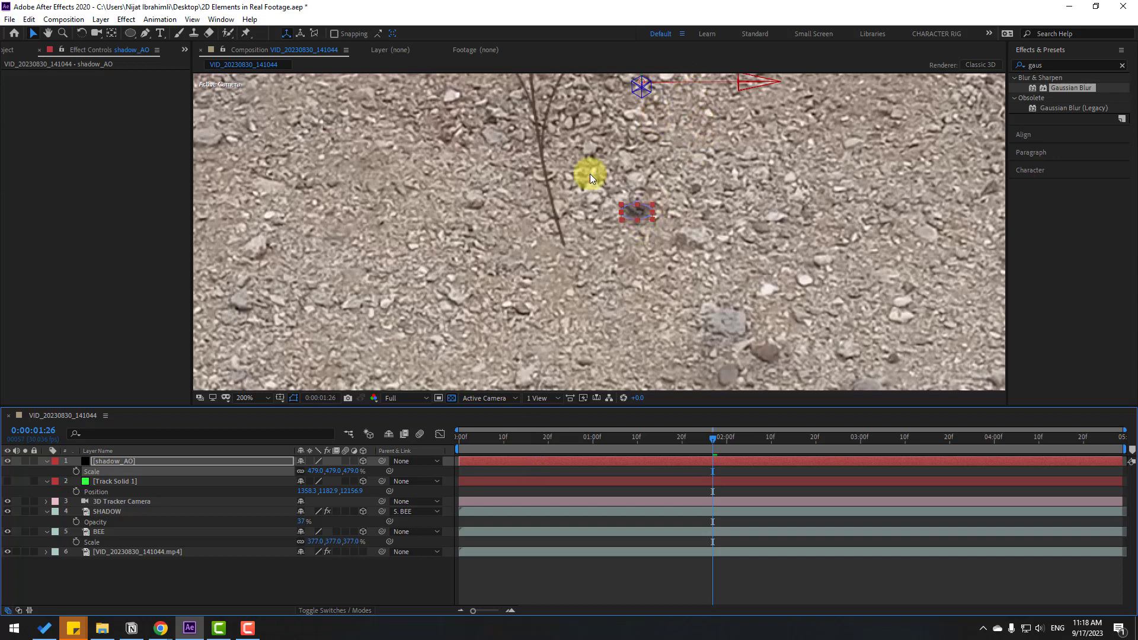
left_click(112, 35)
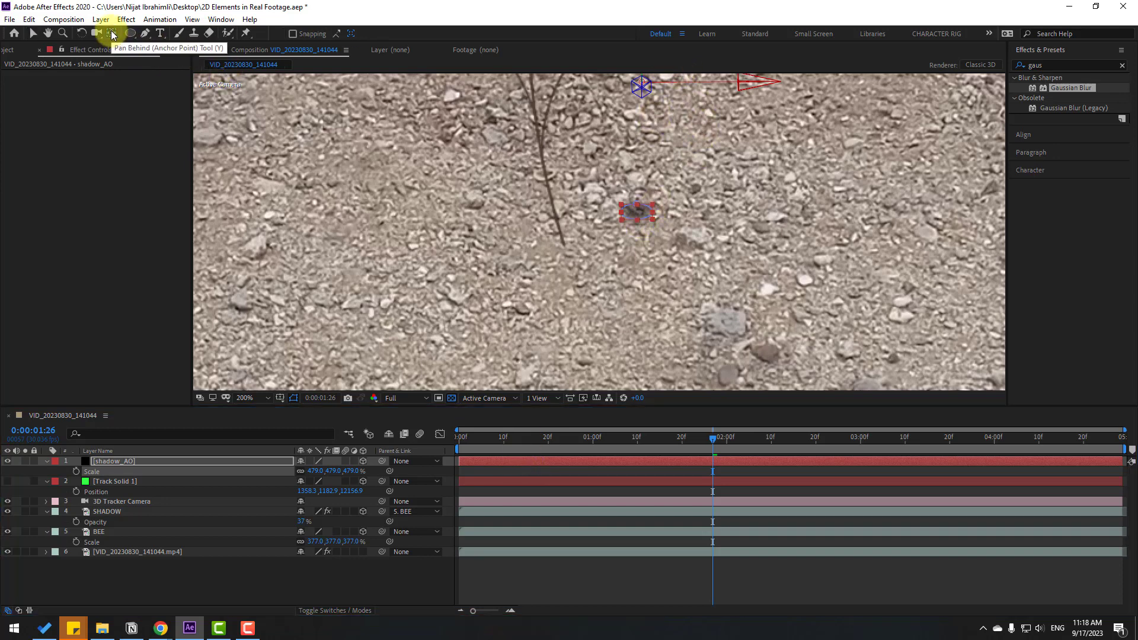
left_click(34, 34)
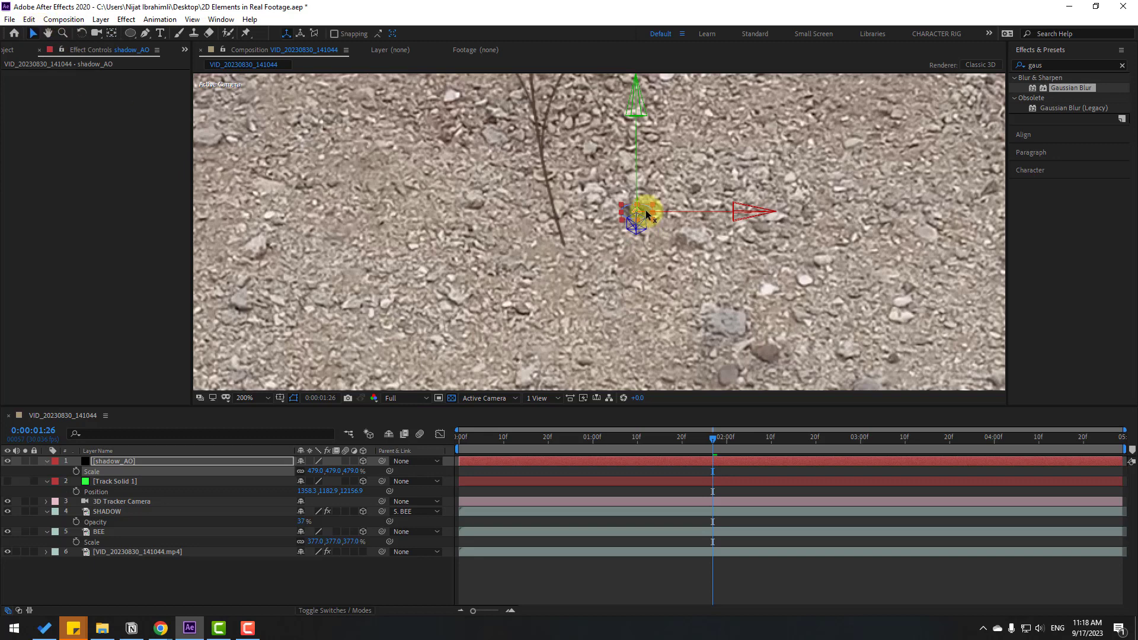
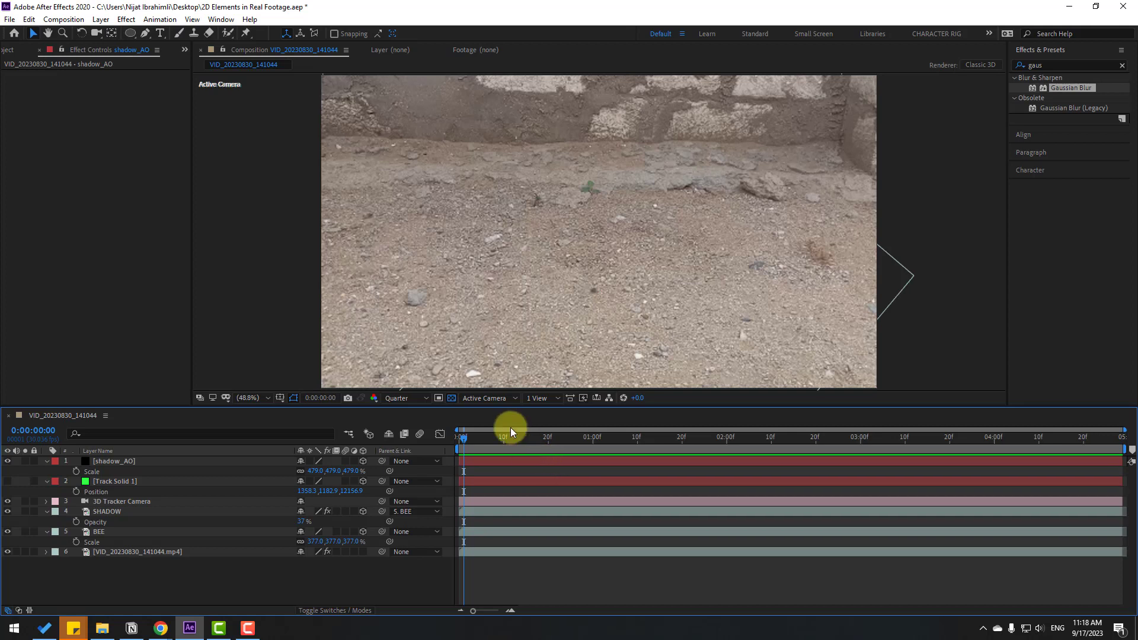
Scrub to 0:00:00:13 to check the contact shadow, and collapse the properties of all layers in the timeline.
left_click_drag(490, 436, 521, 437)
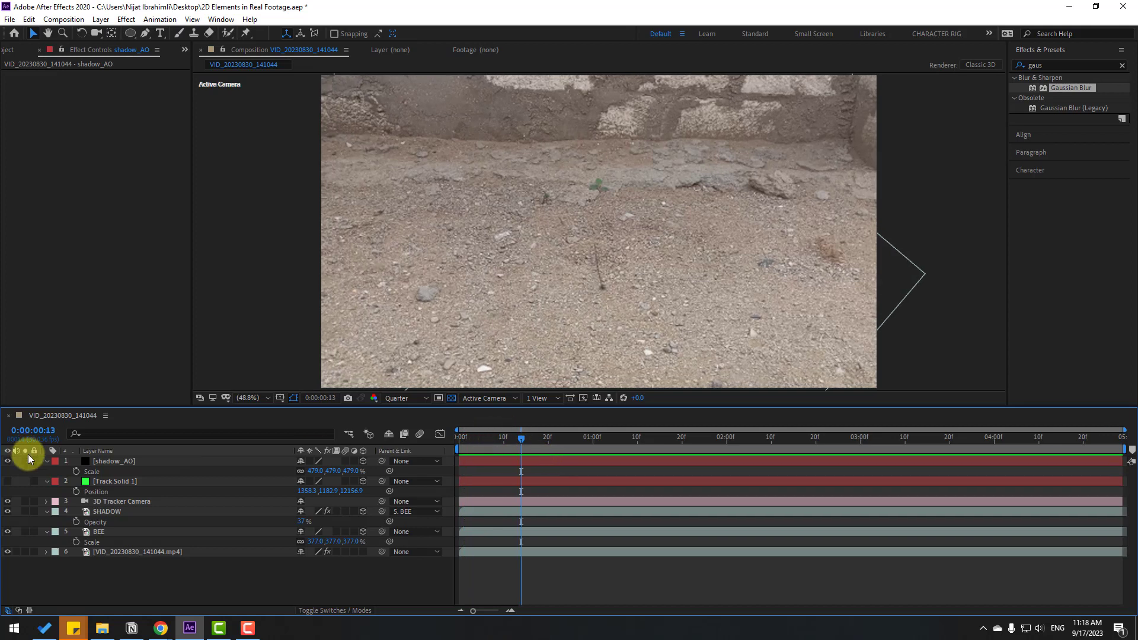
left_click(46, 461)
left_click(89, 480)
key("u")
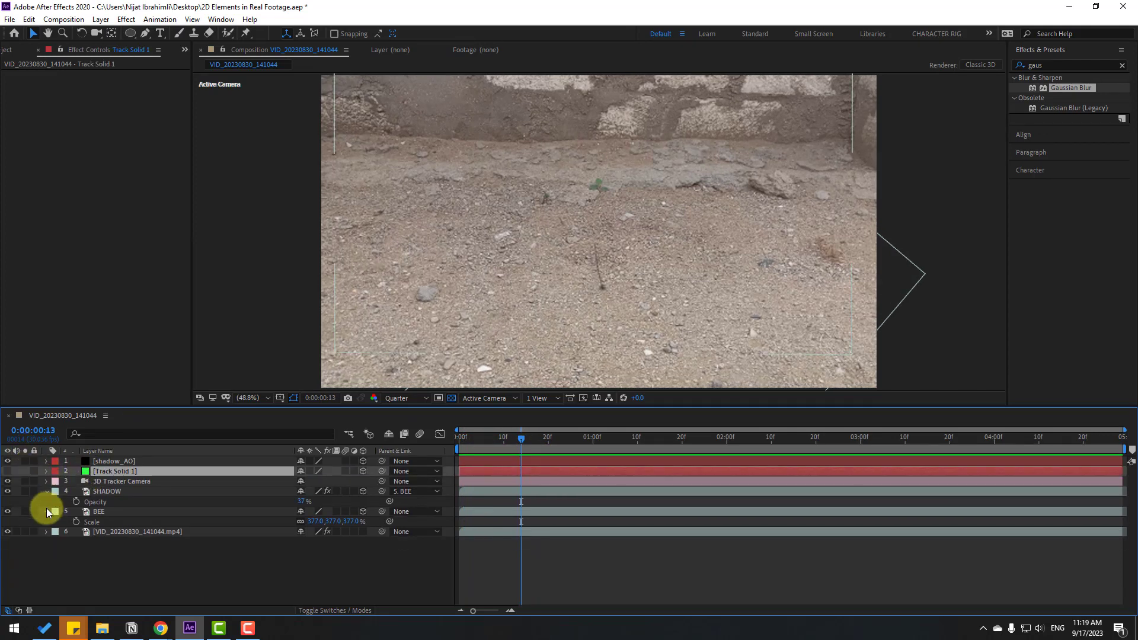
left_click(240, 566)
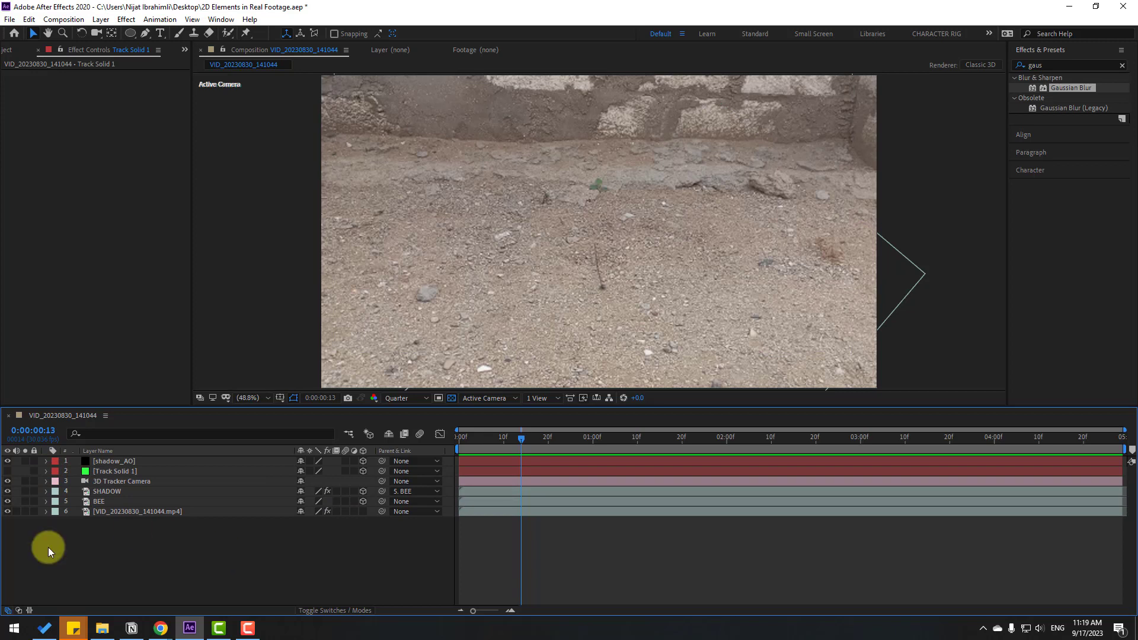
Create a black 1920 × 1080 px solid named GRID.
right_click(202, 542)
mouse_move(309, 415)
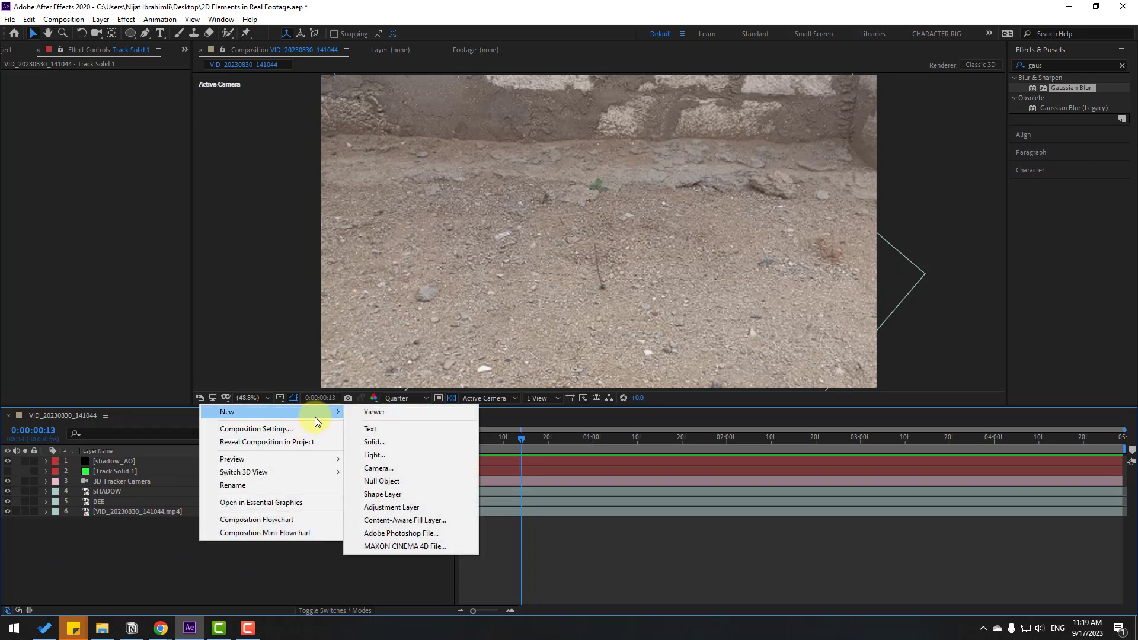
left_click(364, 443)
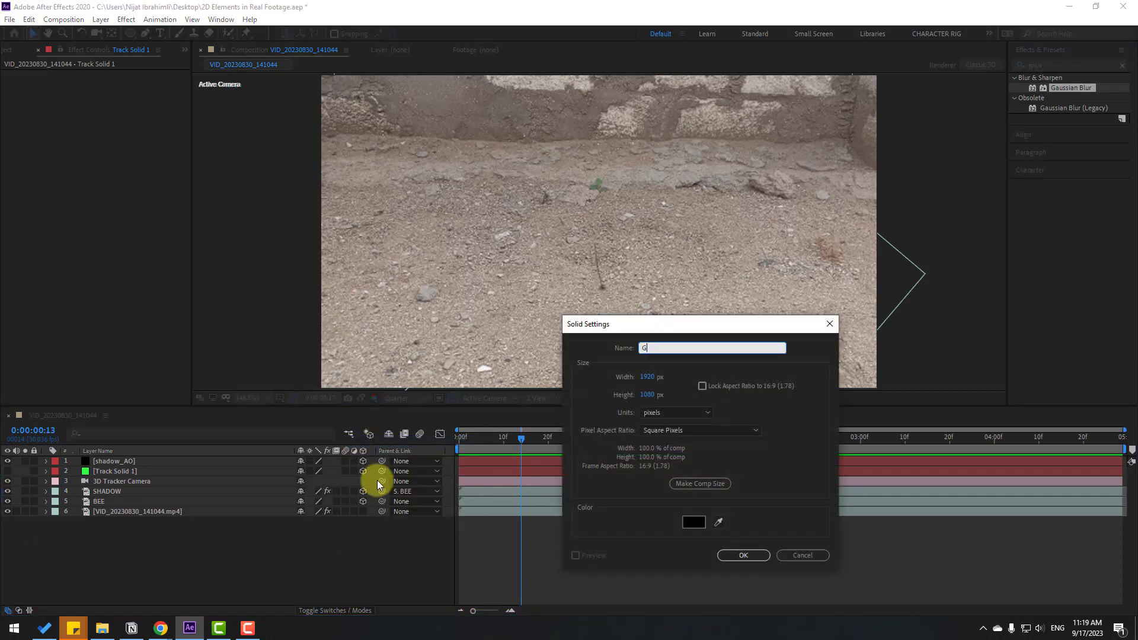
left_click(741, 554)
Search the effects for grid and apply the Grid effect from Generate to the GRID layer.
left_click(1061, 63)
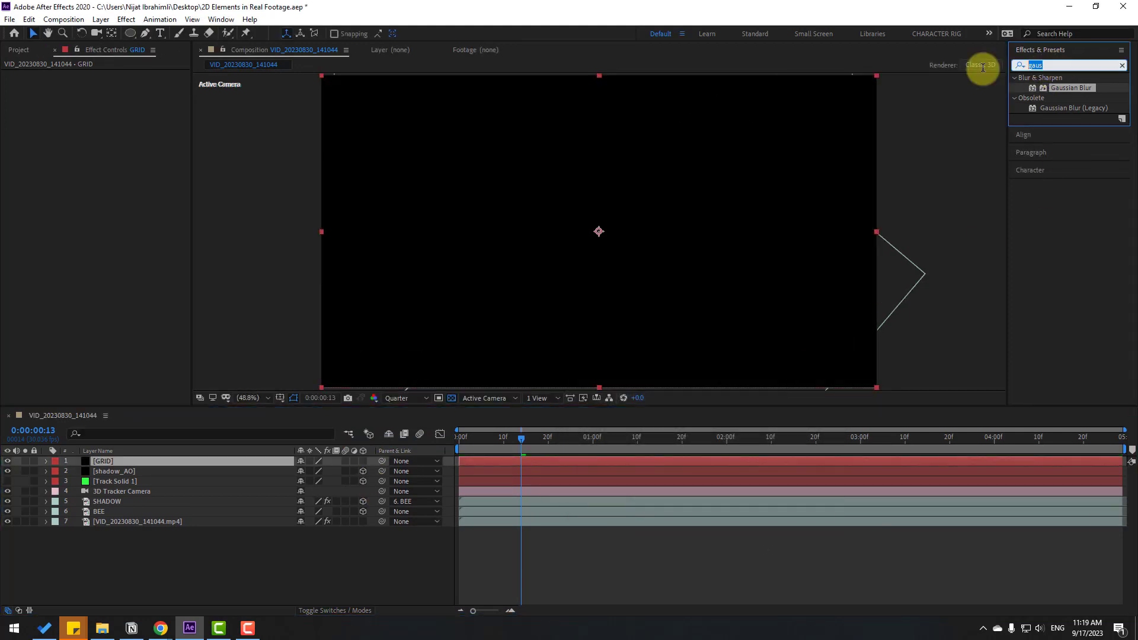
type("grid")
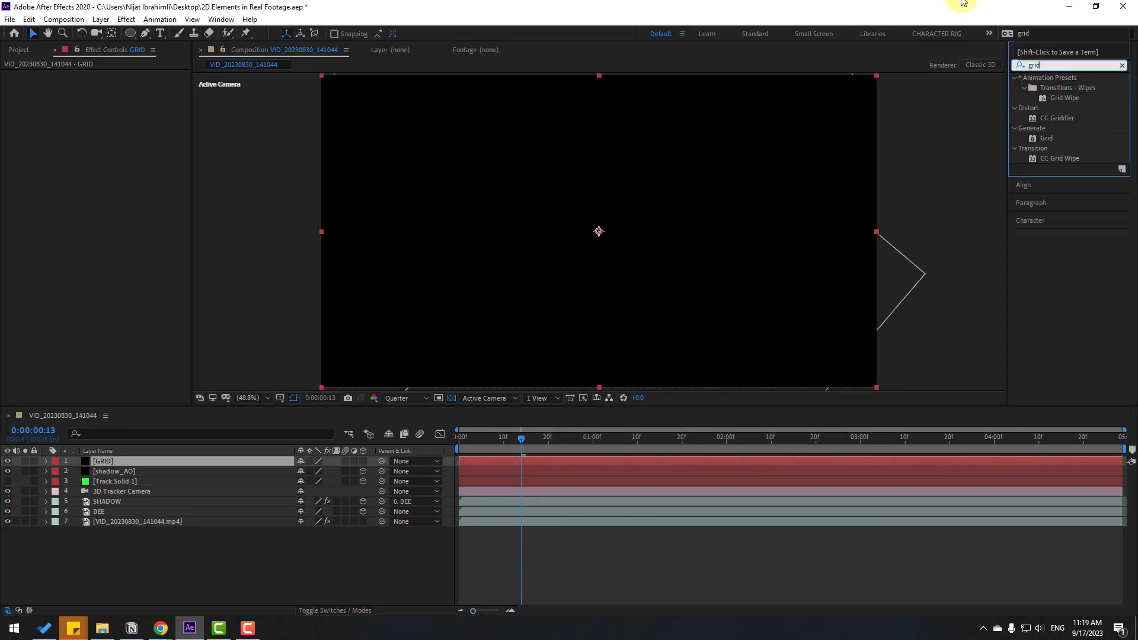
left_click_drag(1046, 137, 96, 461)
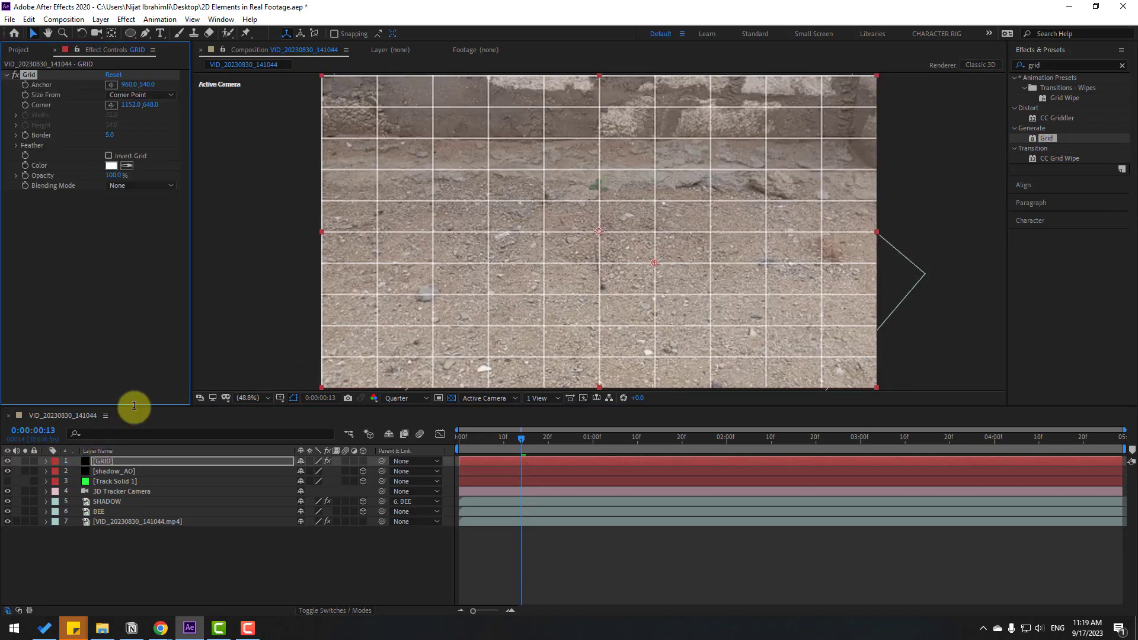
Size the Grid effect from the Width Slider and set its width to 40.9.
left_click(134, 95)
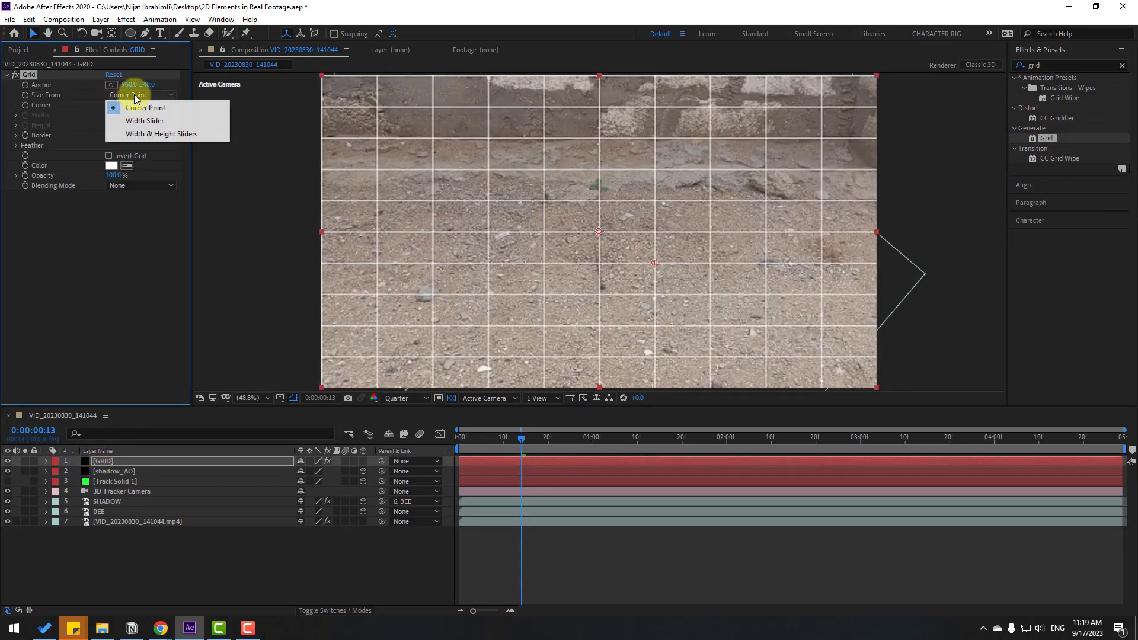
left_click(149, 121)
left_click_drag(51, 134, 64, 134)
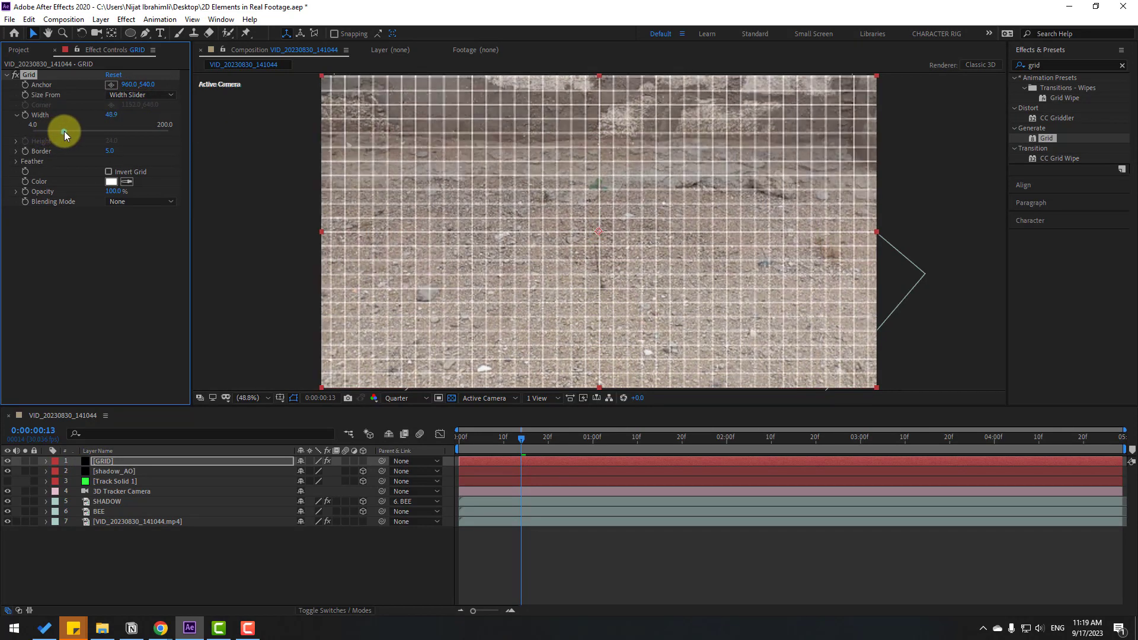
Make GRID a 3D layer and paste the Position copied from Track Solid 1 onto it.
left_click(363, 462)
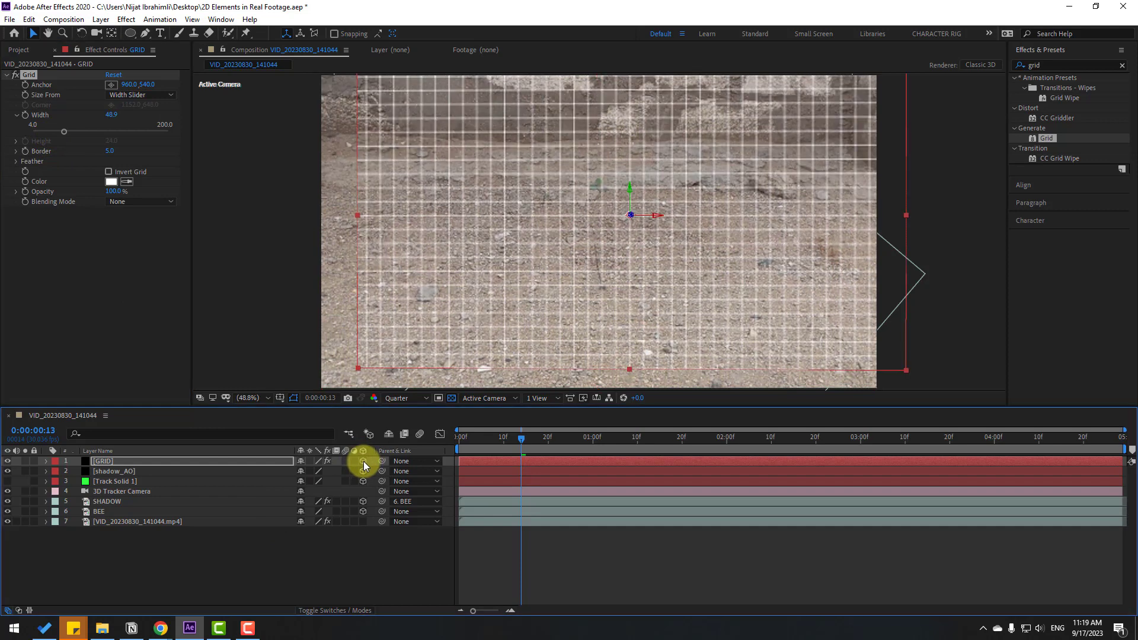
left_click(114, 483)
key("p")
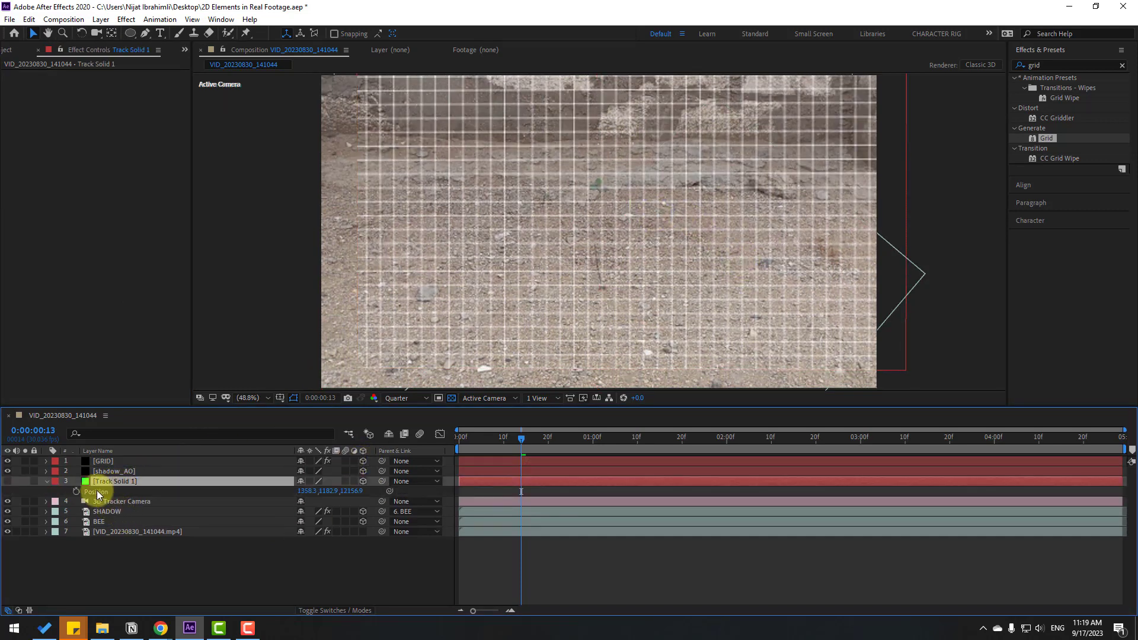
left_click(96, 492)
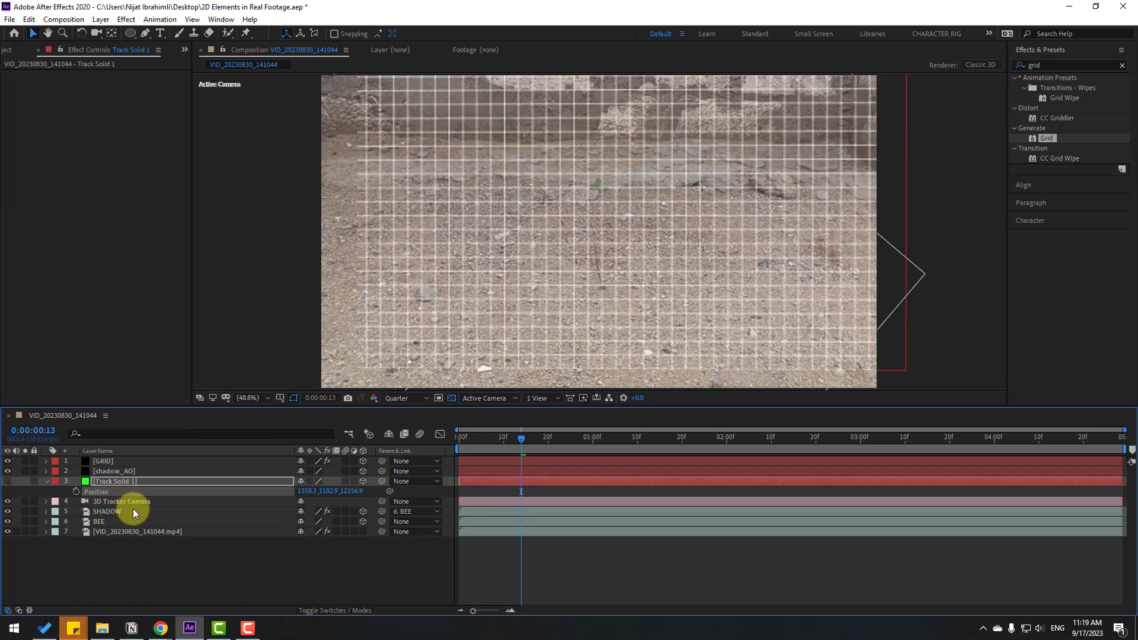
left_click(46, 481)
left_click(115, 461)
left_click(122, 470)
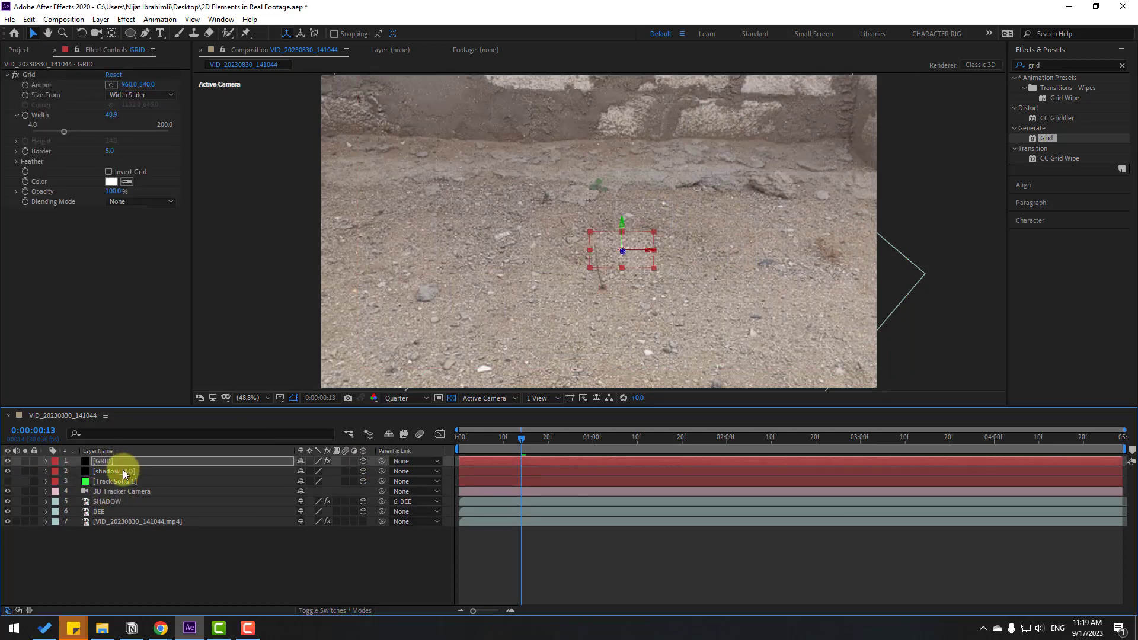
Scale the GRID layer to 870%, align it with the stem, and tilt it flat to match the ground's perspective.
key("s")
left_click_drag(313, 472, 623, 249)
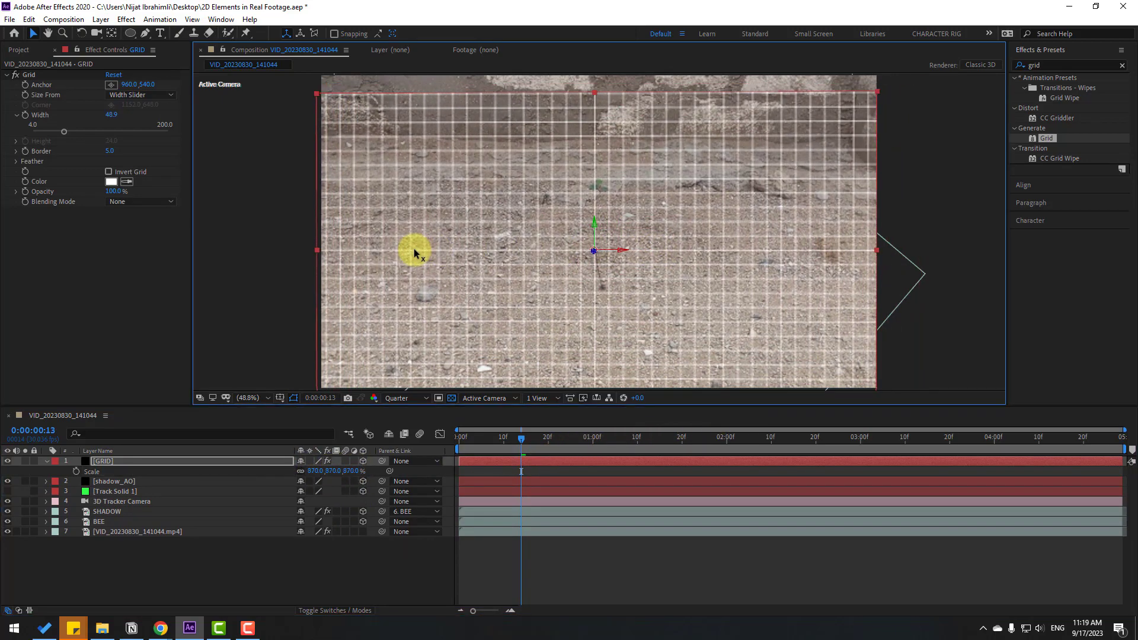
key("r")
left_click_drag(302, 481, 549, 456)
Scale the GRID layer to 1300% and lower it so its center sits at the base of the stem.
key("s")
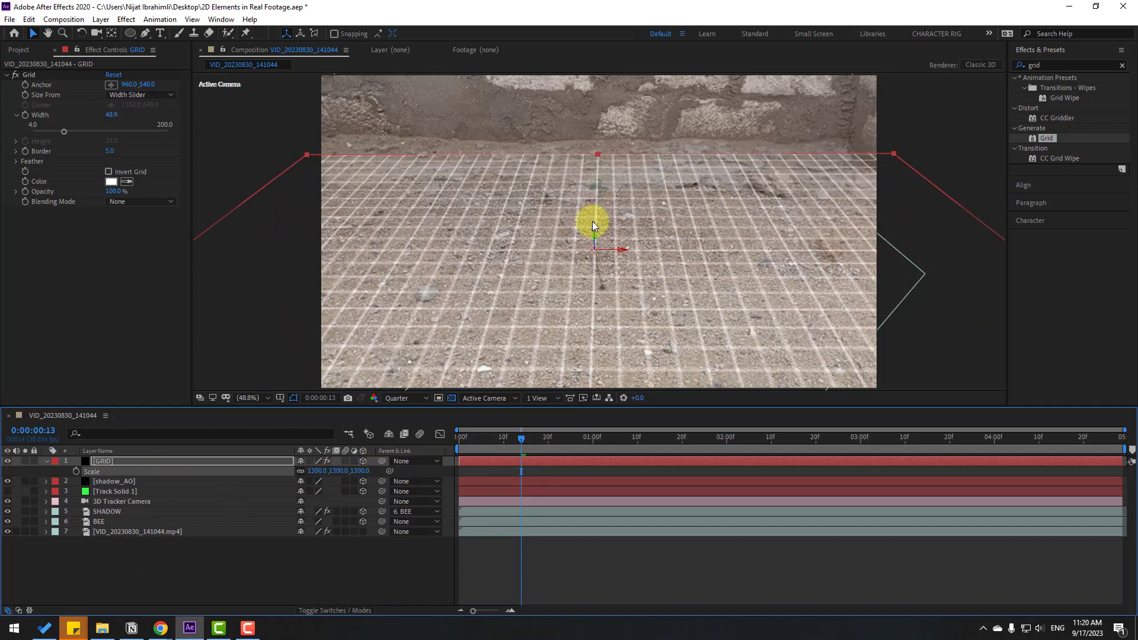
left_click_drag(595, 227, 426, 633)
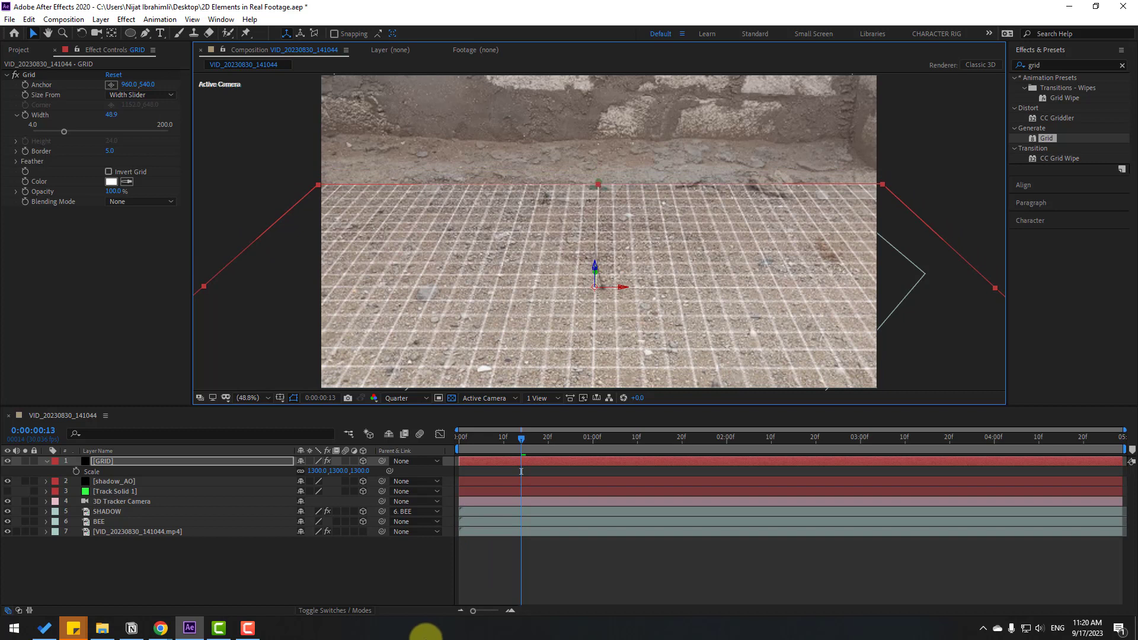
Move the GRID layer below the BEE layer and set its blending mode to Soft Light.
left_click_drag(101, 466, 124, 526)
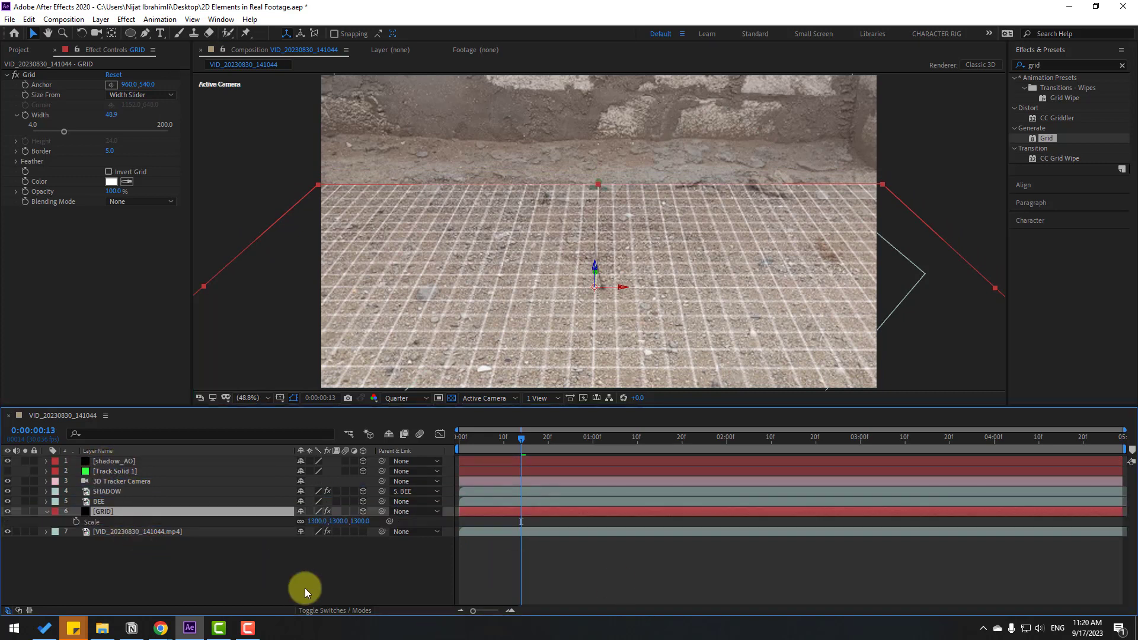
left_click(329, 612)
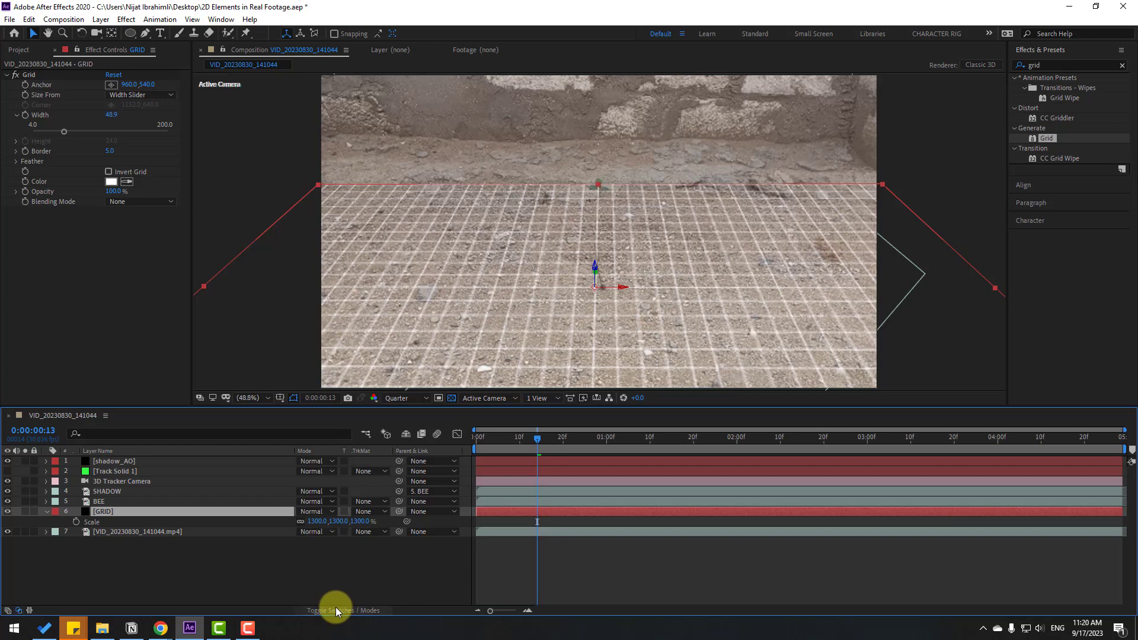
left_click(323, 512)
left_click(368, 329)
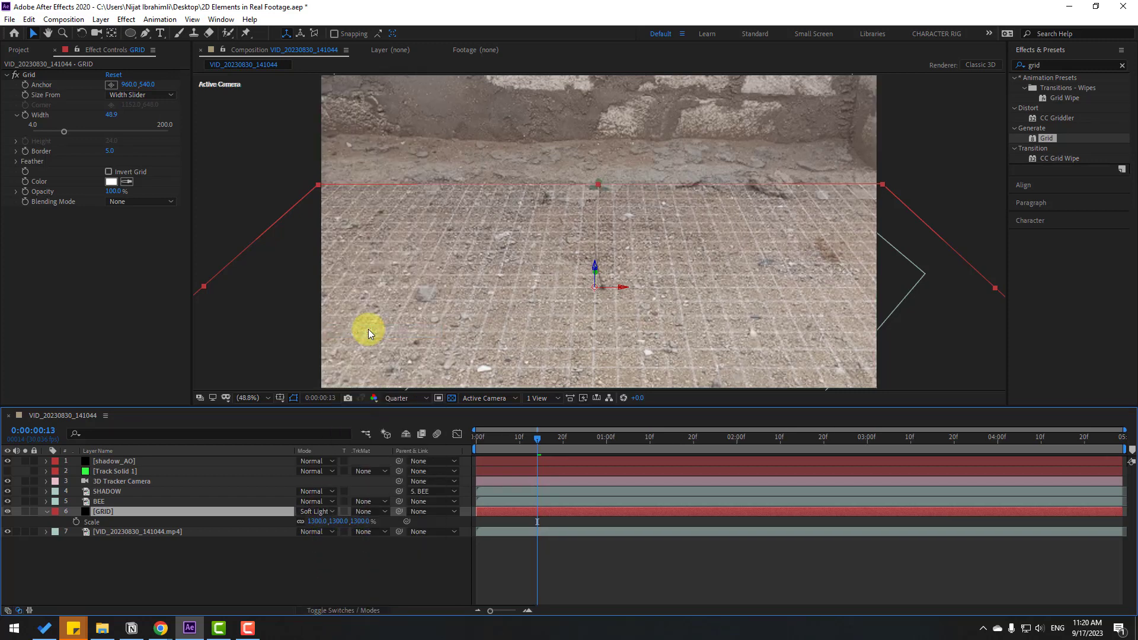
Preview the composite and replay it from the first frame to check how the grid and shadows sit on the ground.
left_click(269, 588)
key("space")
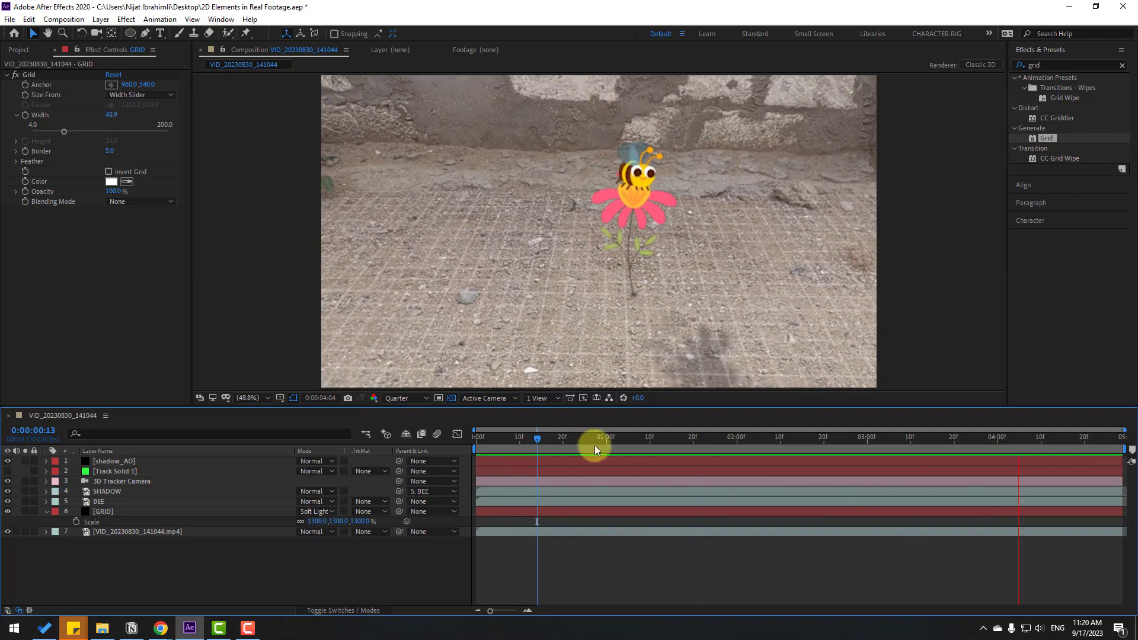
left_click_drag(541, 439, 476, 457)
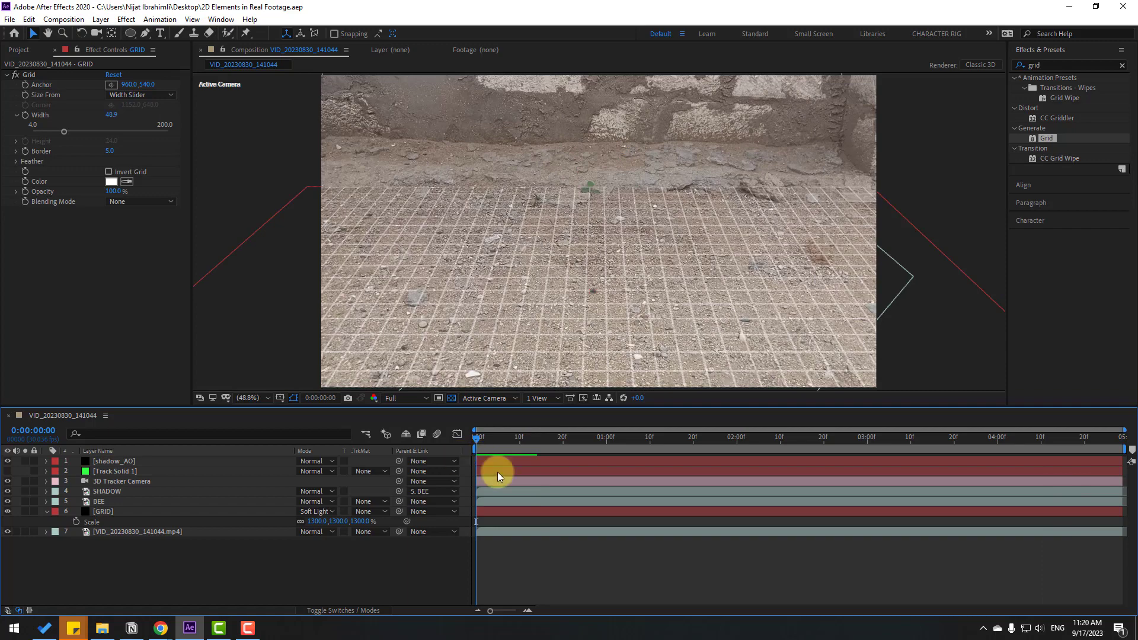
key("space")
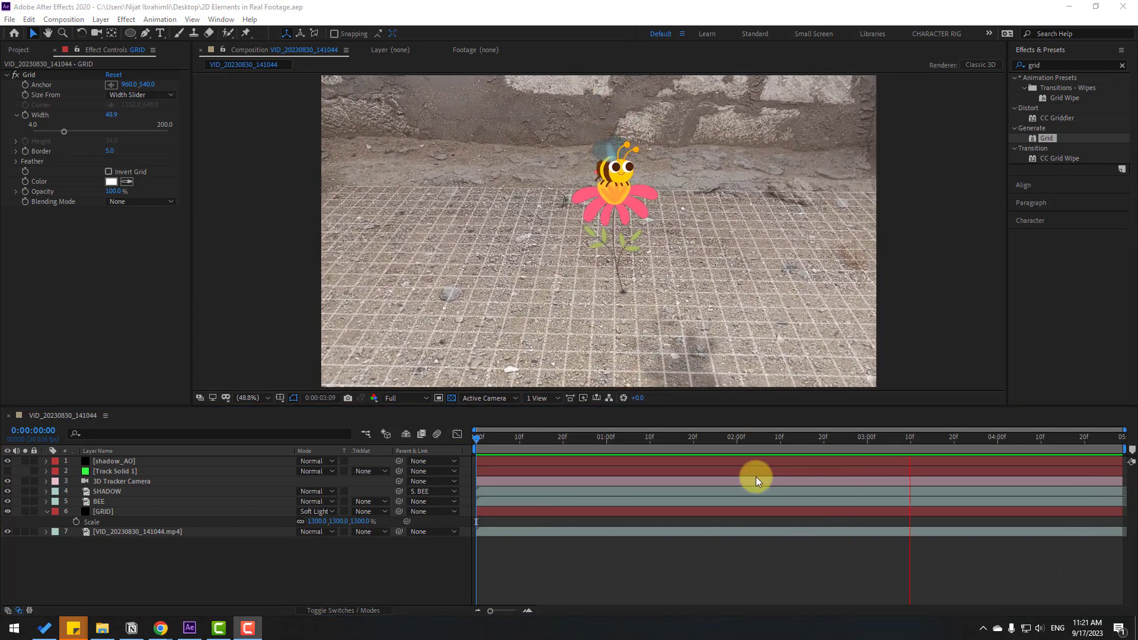
key("space")
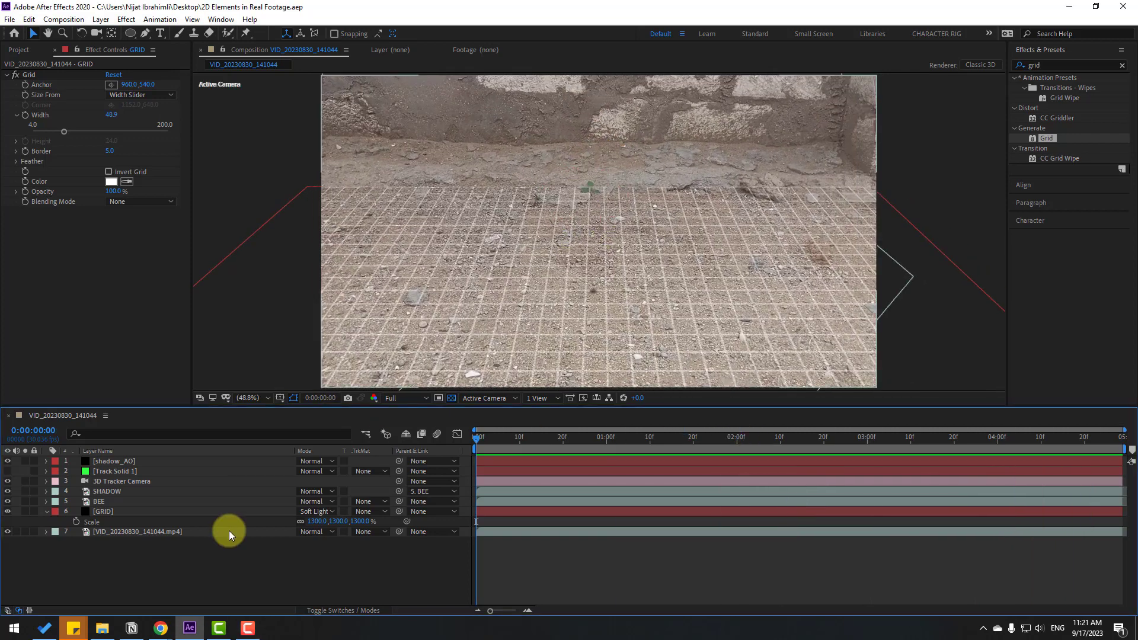
At 0:00:02:03, set the SHADOW layer's Z Rotation to 122° and move the shadow up onto the ground right of the flower stem.
left_click(108, 493)
left_click_drag(586, 439, 754, 442)
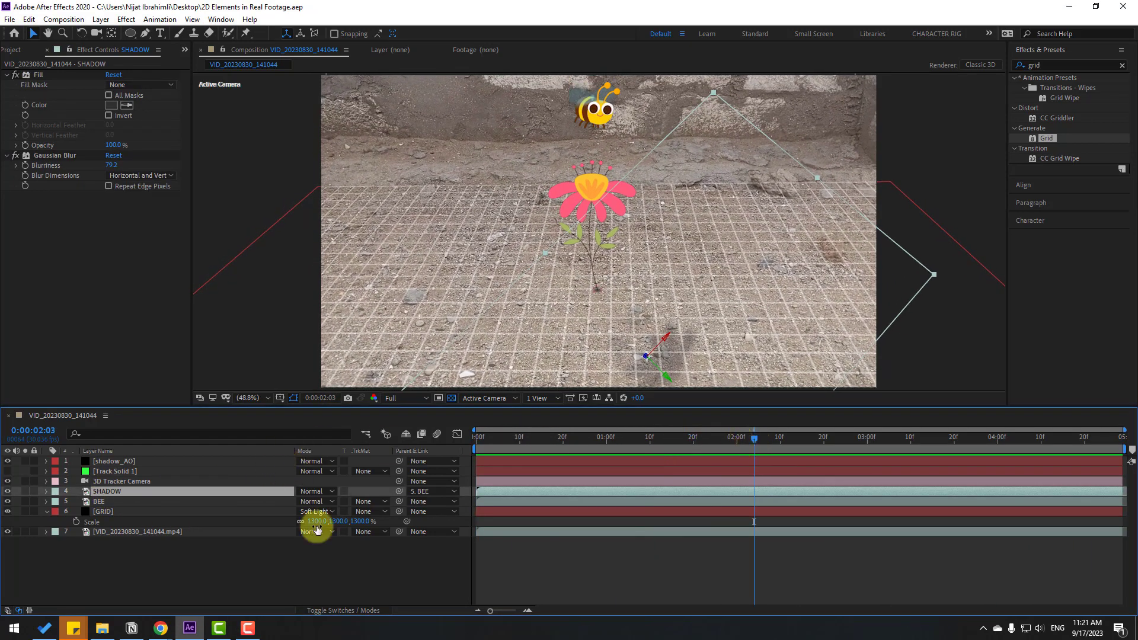
key("r")
left_click_drag(318, 533, 351, 521)
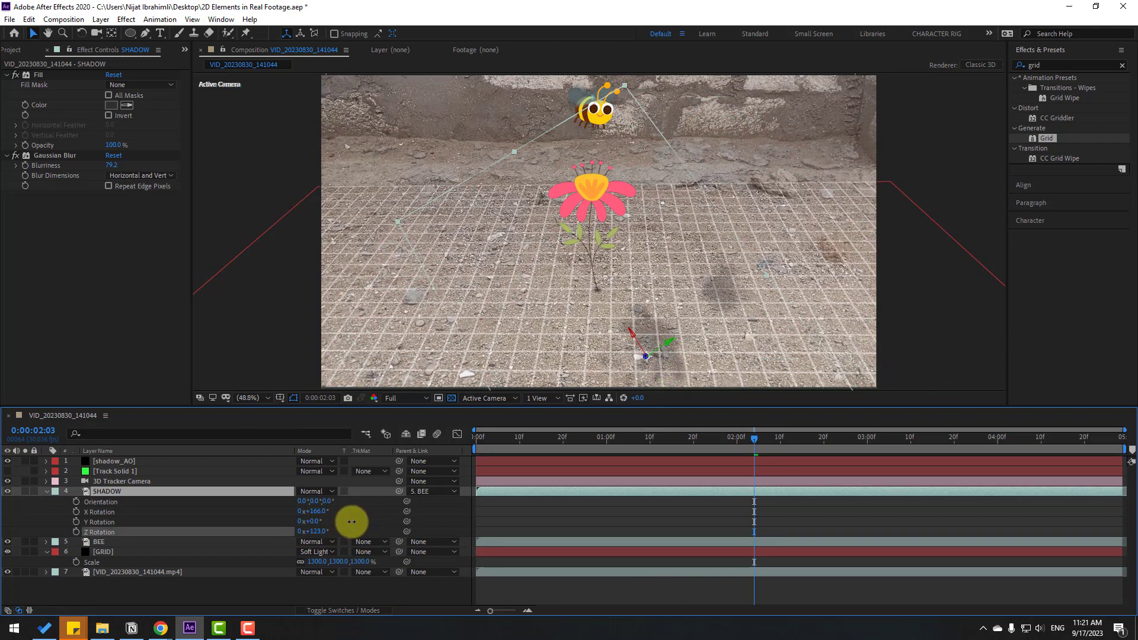
left_click(647, 355)
left_click_drag(617, 369, 656, 268)
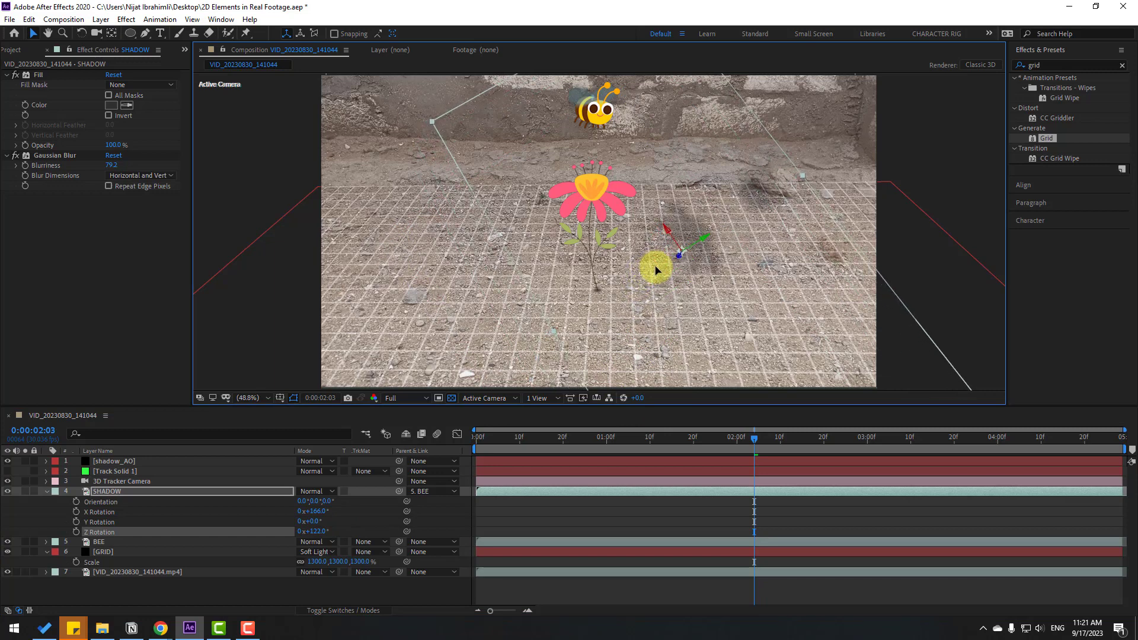
Scale the SHADOW layer down uniformly and move it closer to the flower stem.
left_click(113, 491)
key("s")
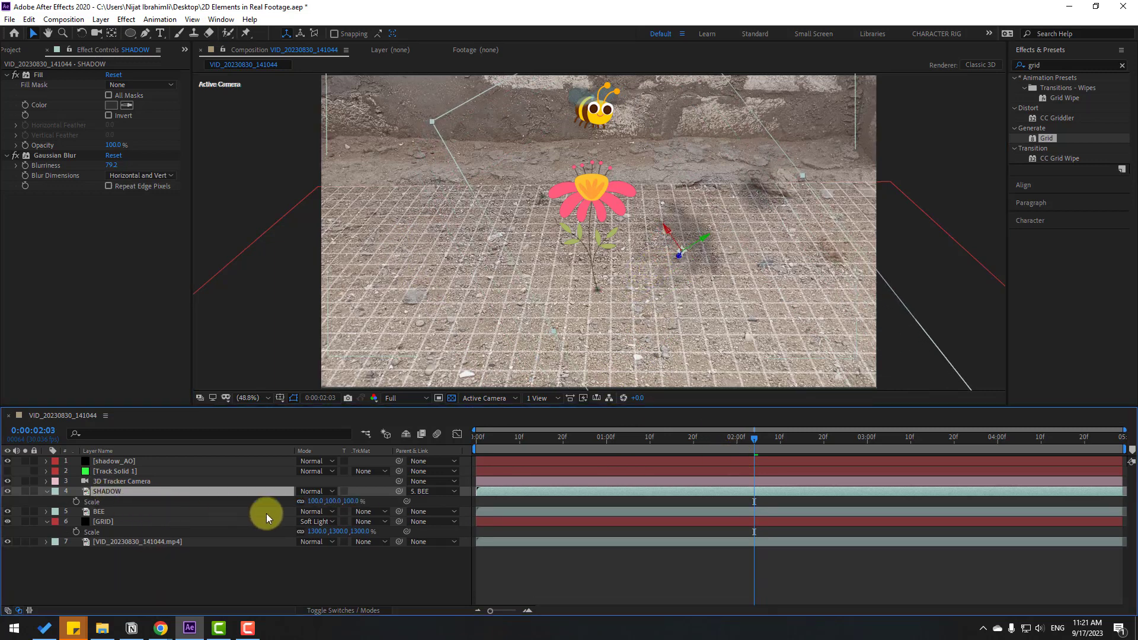
left_click_drag(325, 503, 316, 503)
left_click_drag(709, 286, 661, 267)
Lower the SHADOW layer's opacity to 29% and preview the composite.
mouse_move(695, 446)
left_mouse_down()
mouse_move(550, 445)
mouse_move(675, 437)
left_mouse_up()
left_click(92, 493)
key("t")
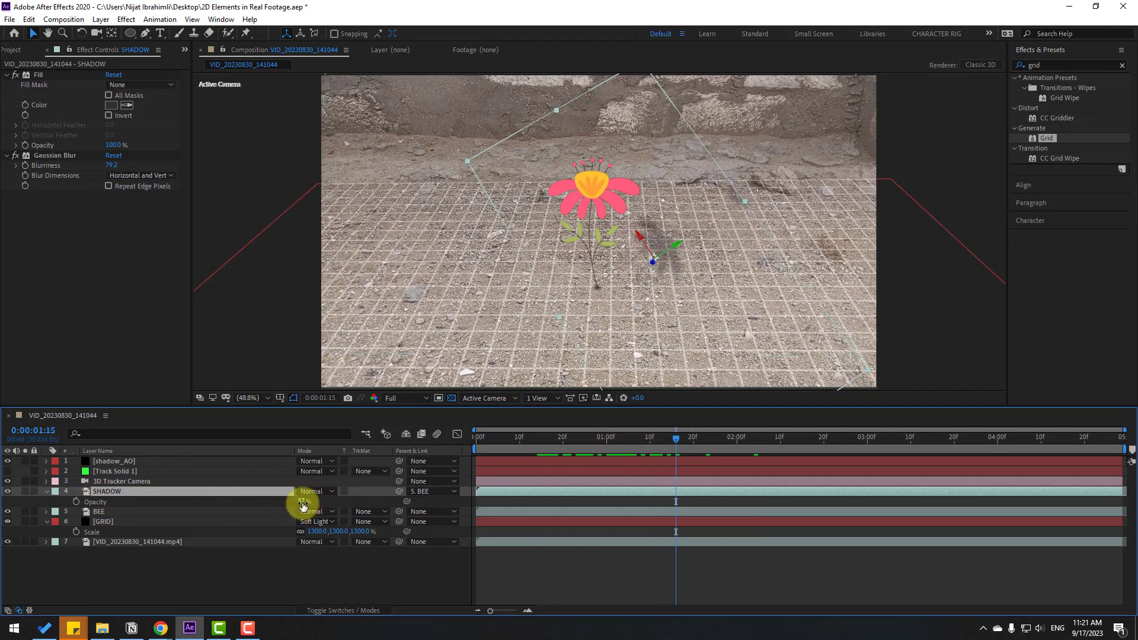
left_click_drag(300, 502, 297, 503)
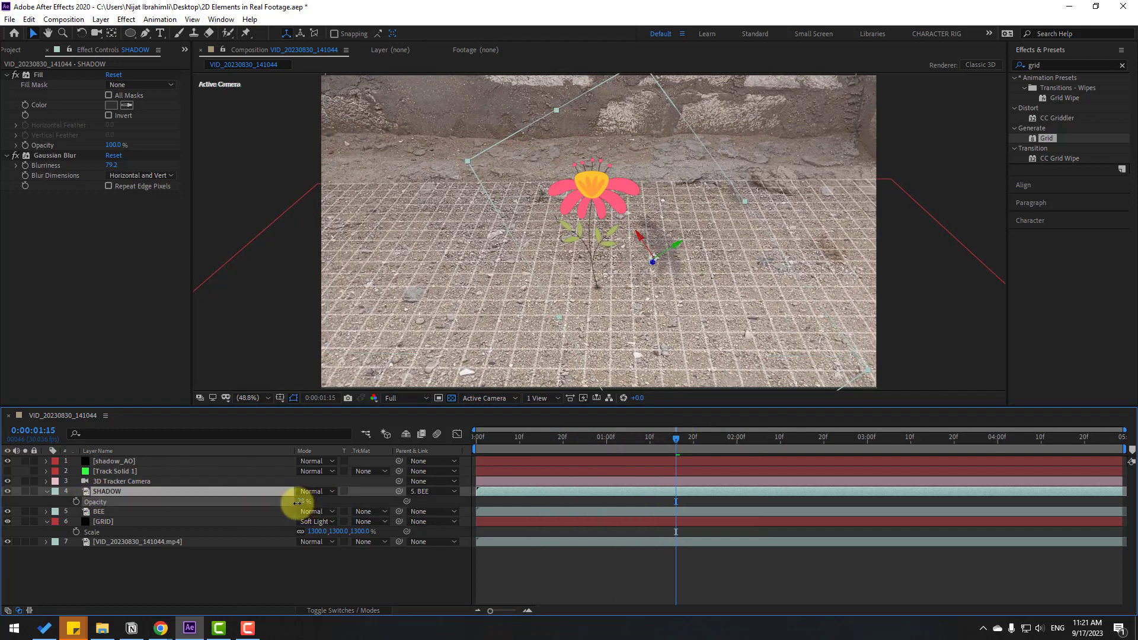
left_click(593, 569)
key("space")
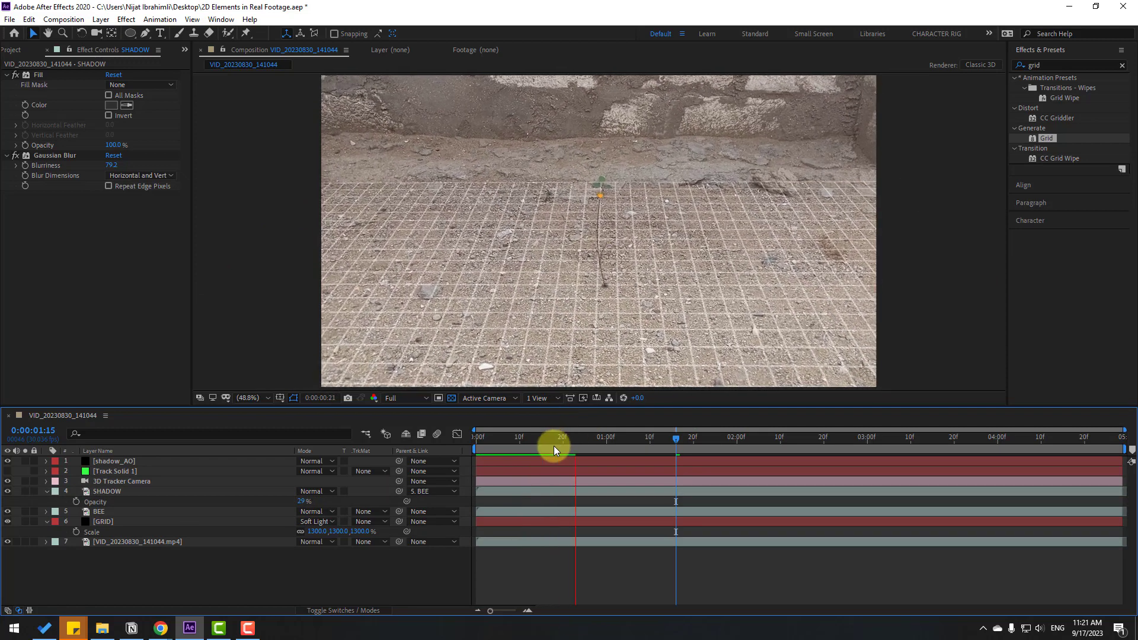